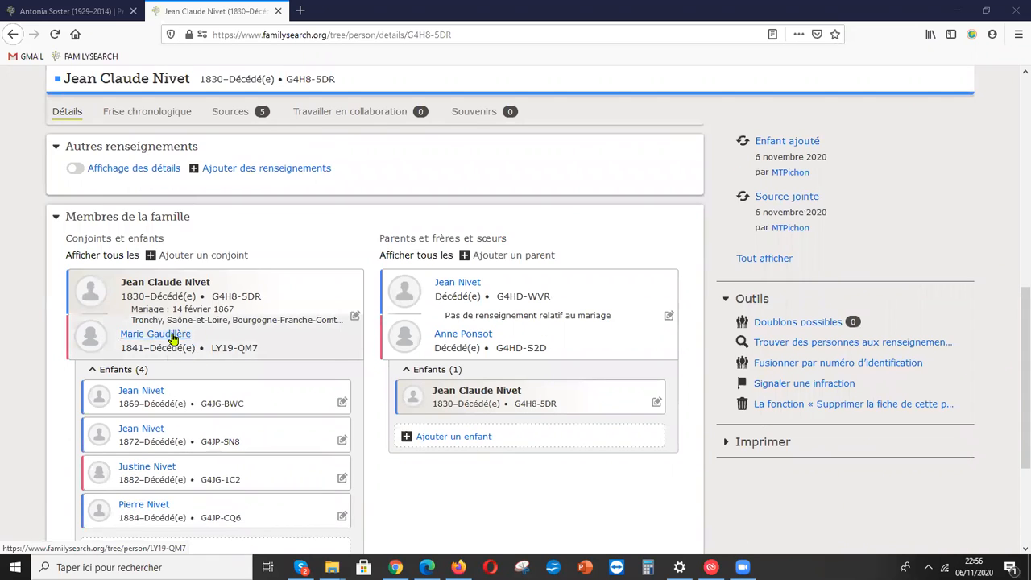
- Show all research hints for this ancestor and open the 1896 Saône-et-Loire population census suggestion for review and attachment
{"action": "scroll", "coordinate": [293, 419], "scroll_direction": "down", "scroll_amount": 2}
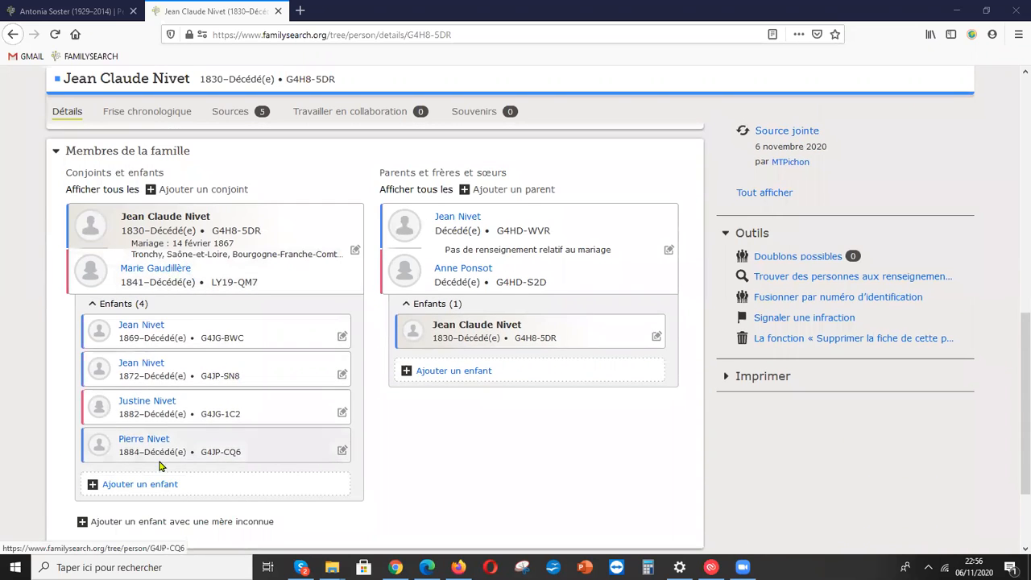
{"action": "scroll", "coordinate": [500, 435], "scroll_direction": "up", "scroll_amount": 12}
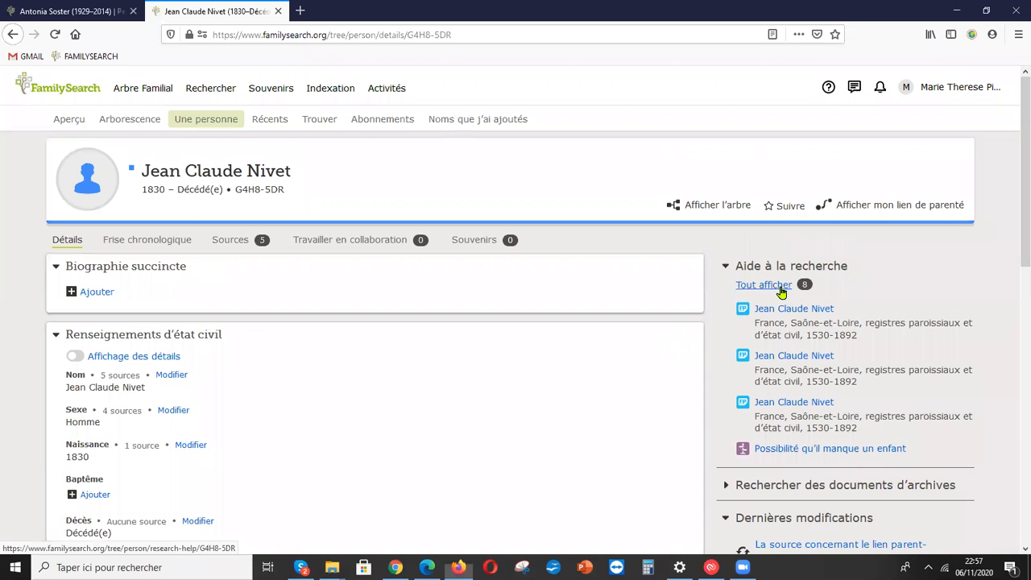
{"action": "left_click", "coordinate": [781, 292]}
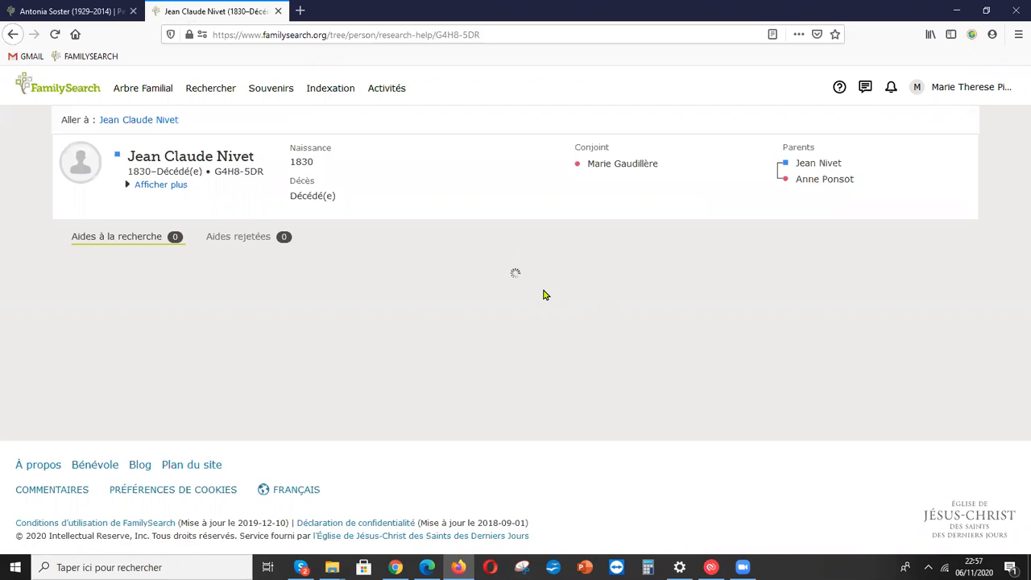
{"action": "scroll", "coordinate": [545, 292], "scroll_direction": "down", "scroll_amount": 3}
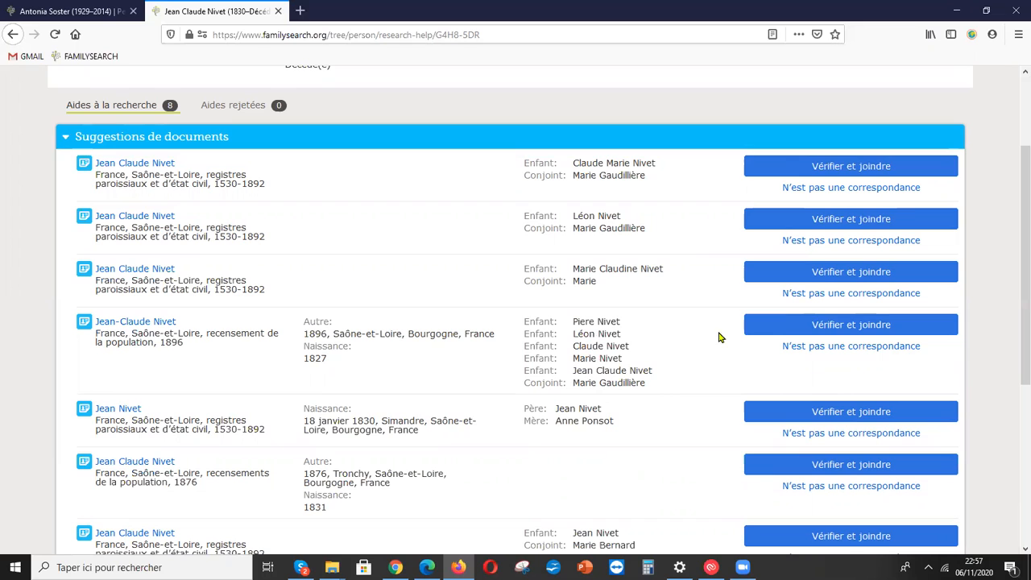
{"action": "left_click", "coordinate": [849, 330]}
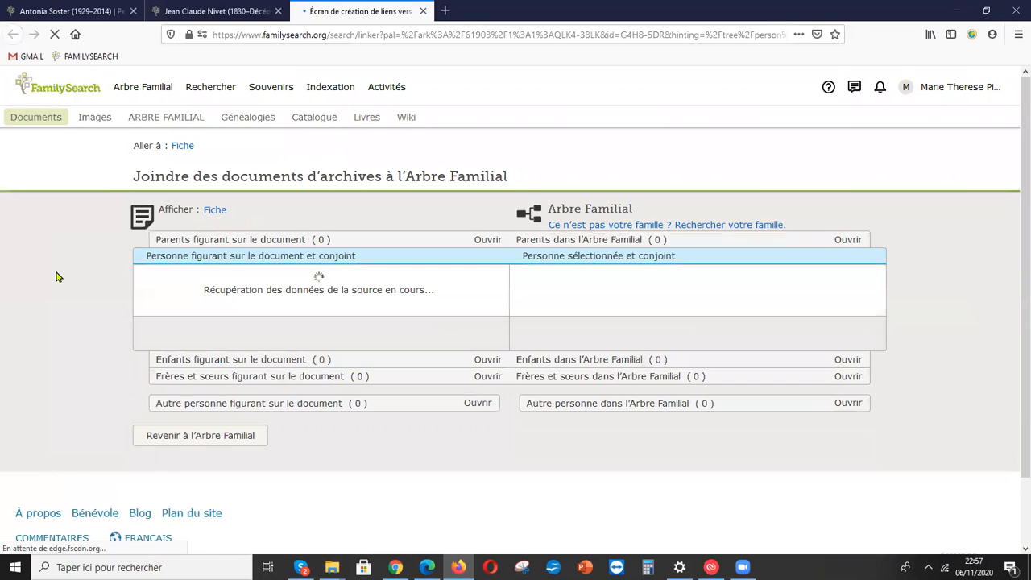
- Compare the spouse and children listed in the 1896 census record with the family members in the Family Tree
{"action": "scroll", "coordinate": [56, 276], "scroll_direction": "down", "scroll_amount": 1}
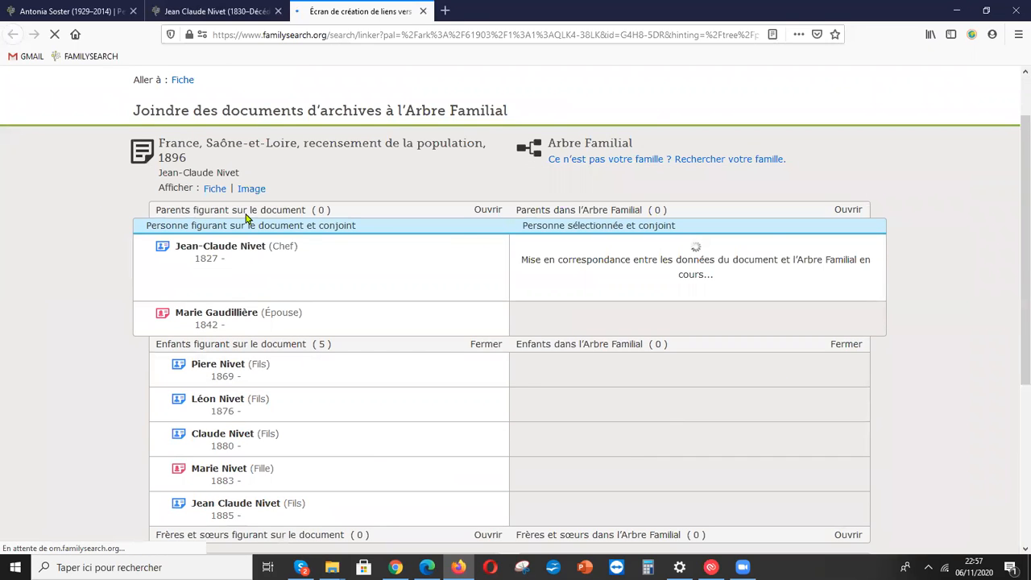
{"action": "scroll", "coordinate": [62, 228], "scroll_direction": "down", "scroll_amount": 1}
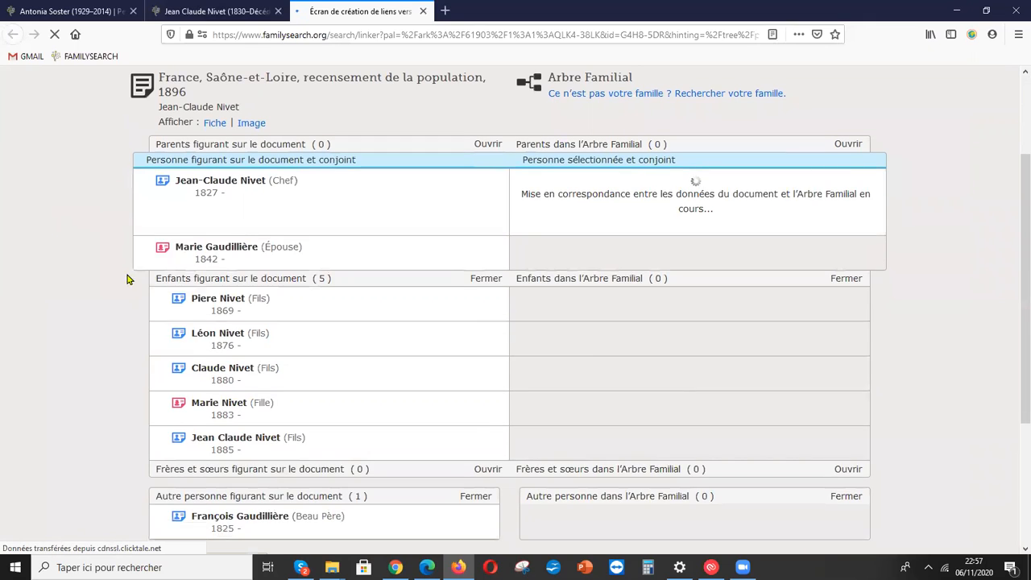
{"action": "left_click", "coordinate": [219, 266]}
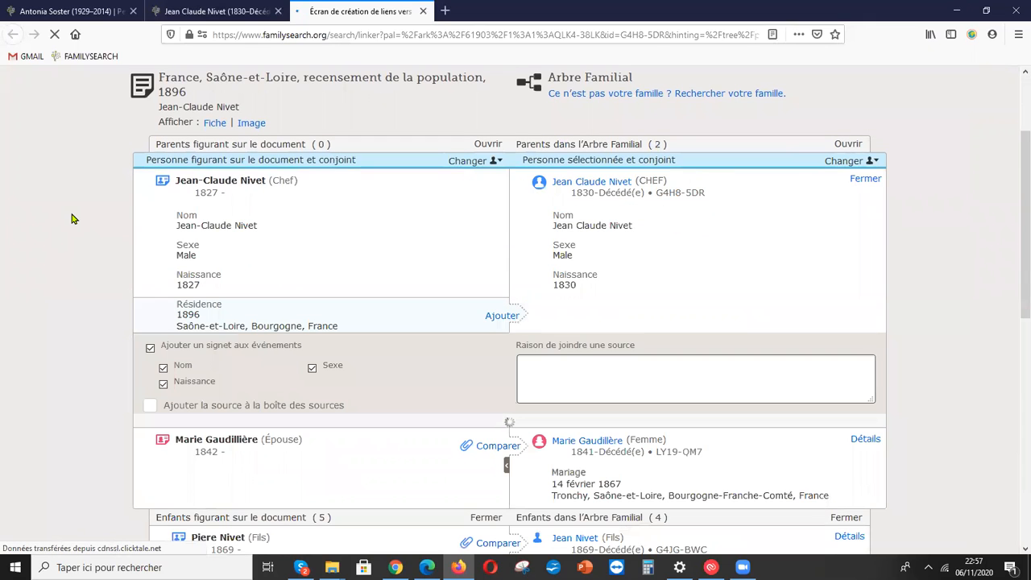
{"action": "scroll", "coordinate": [73, 218], "scroll_direction": "down", "scroll_amount": 3}
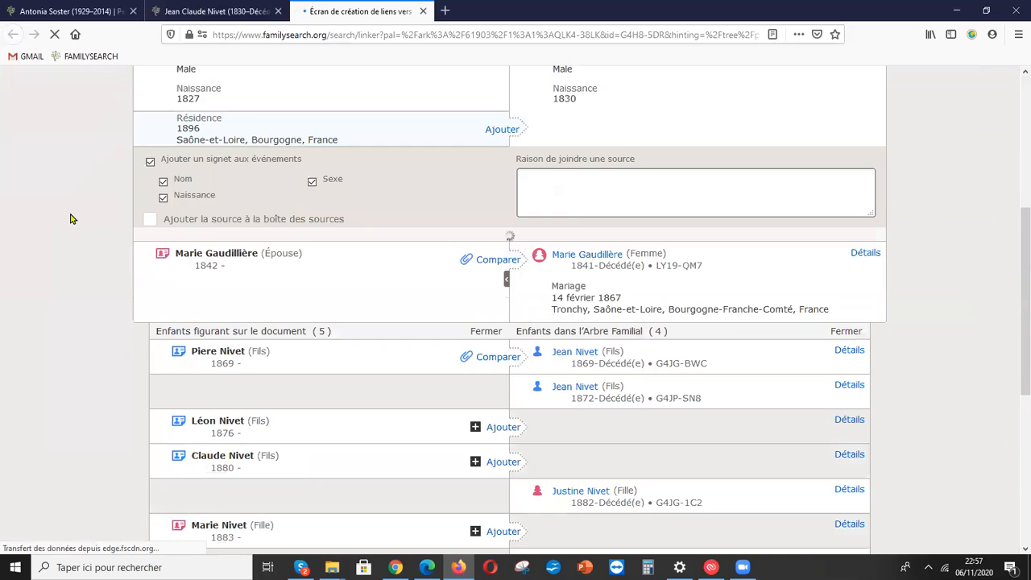
{"action": "scroll", "coordinate": [73, 218], "scroll_direction": "up", "scroll_amount": 2}
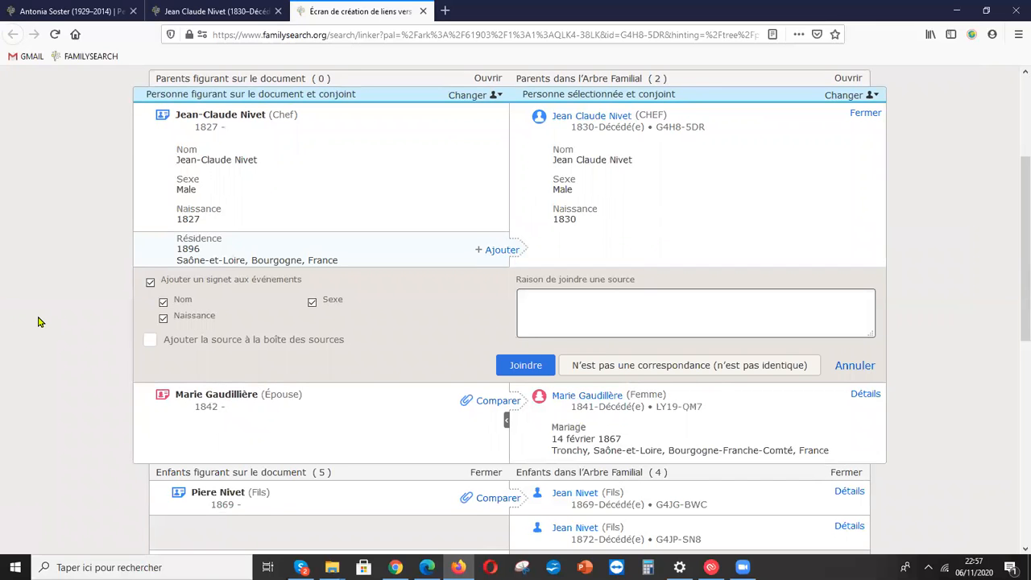
{"action": "scroll", "coordinate": [37, 322], "scroll_direction": "down", "scroll_amount": 3}
{"action": "scroll", "coordinate": [38, 320], "scroll_direction": "down", "scroll_amount": 2}
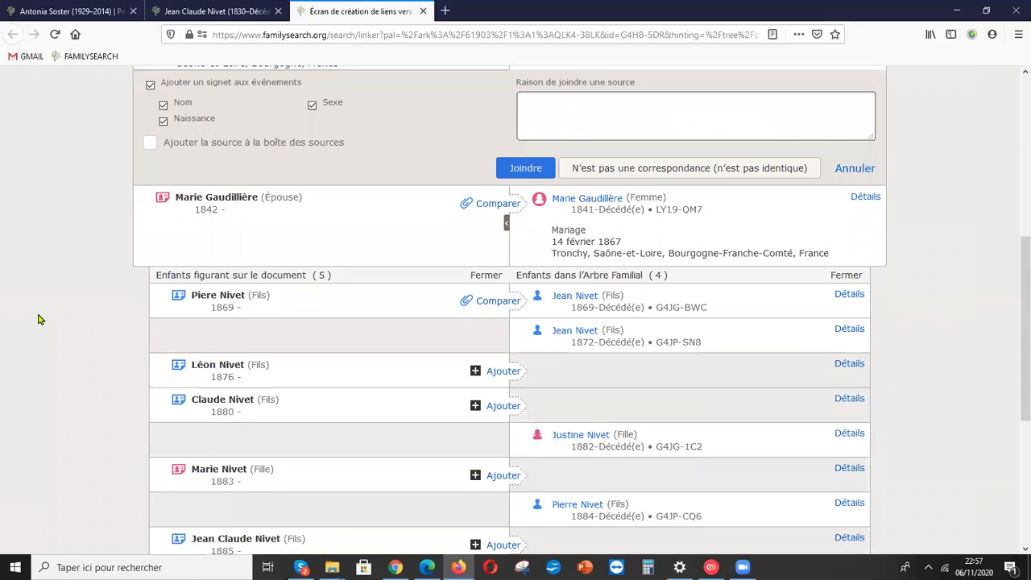
{"action": "scroll", "coordinate": [37, 320], "scroll_direction": "down", "scroll_amount": 2}
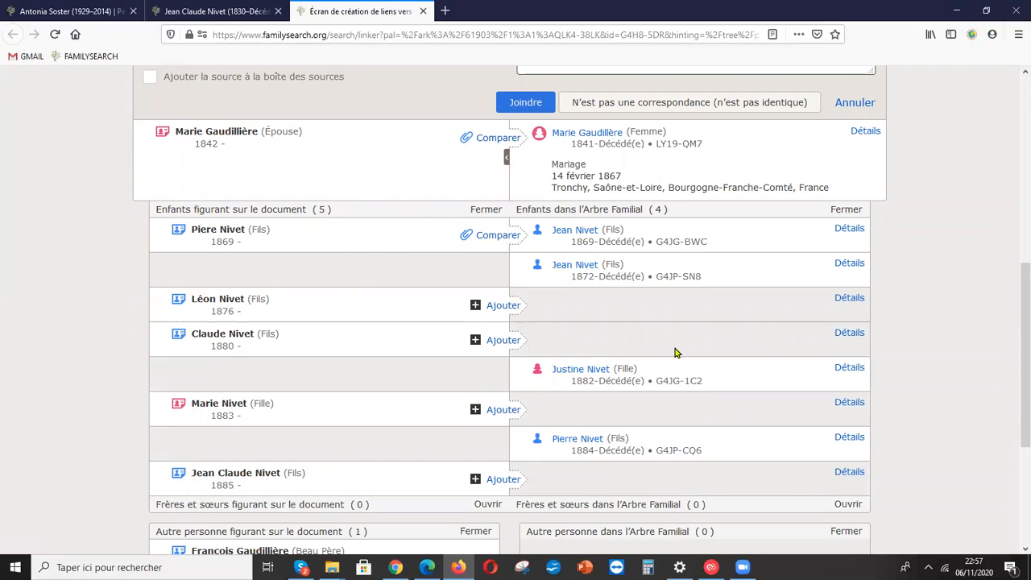
{"action": "scroll", "coordinate": [675, 353], "scroll_direction": "up", "scroll_amount": 8}
{"action": "scroll", "coordinate": [379, 266], "scroll_direction": "up", "scroll_amount": 4}
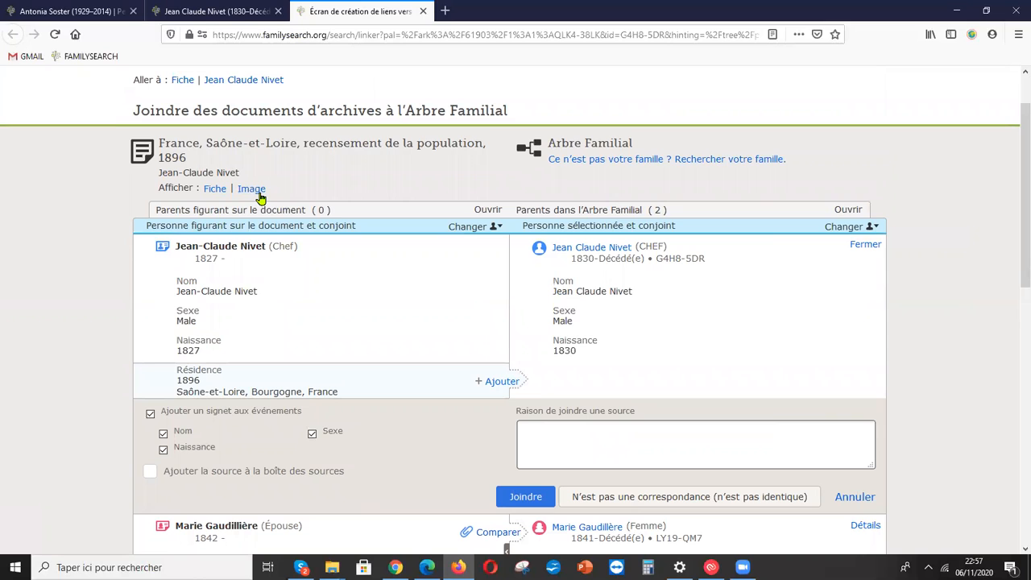
- Open the original census image and enlarge the household entries on lines 218 to 224 of the right-hand page
{"action": "left_click", "coordinate": [250, 190]}
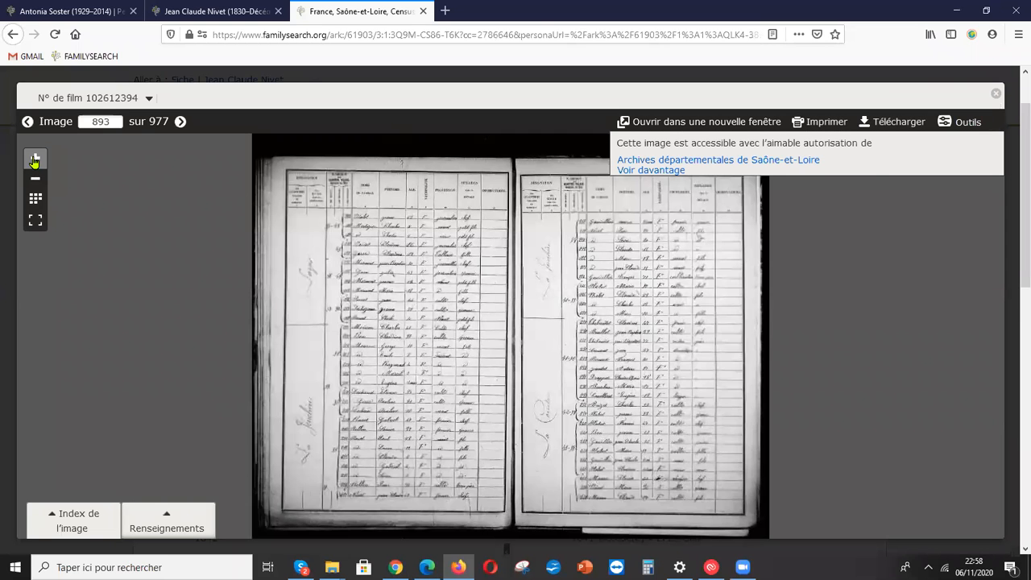
{"action": "left_click", "coordinate": [35, 160]}
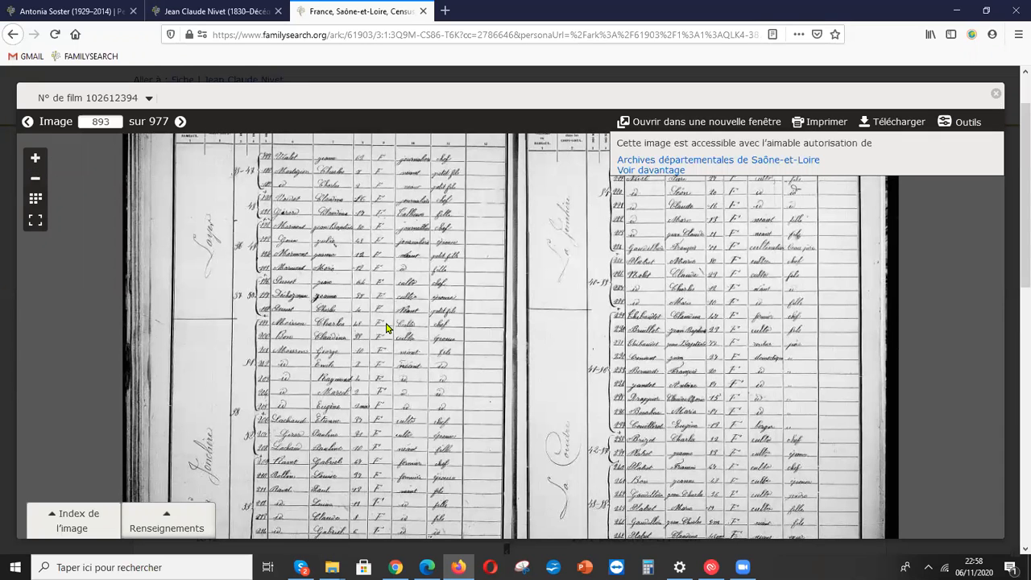
{"action": "left_click_drag", "start_coordinate": [418, 444], "coordinate": [395, 335]}
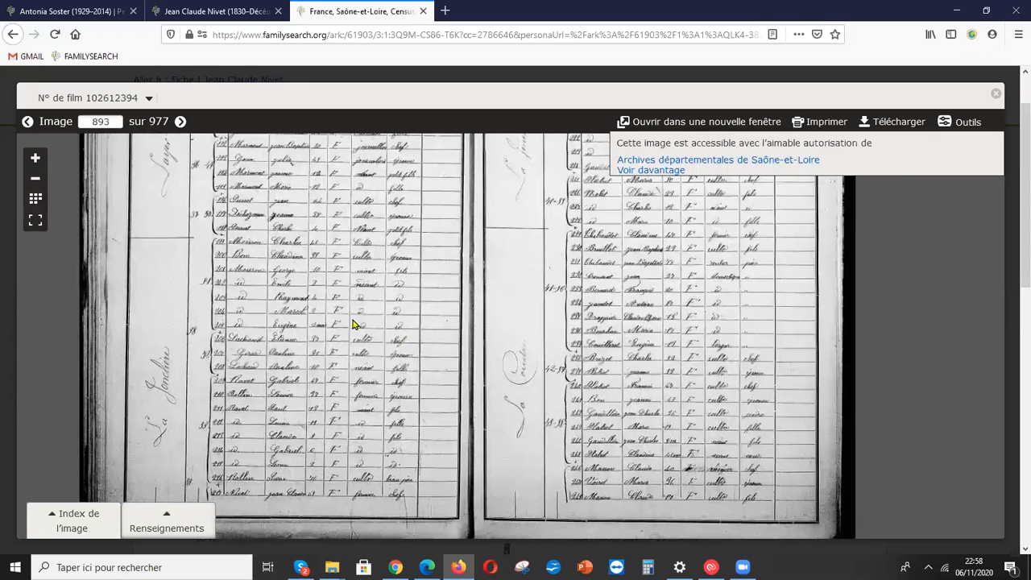
{"action": "left_click", "coordinate": [35, 161]}
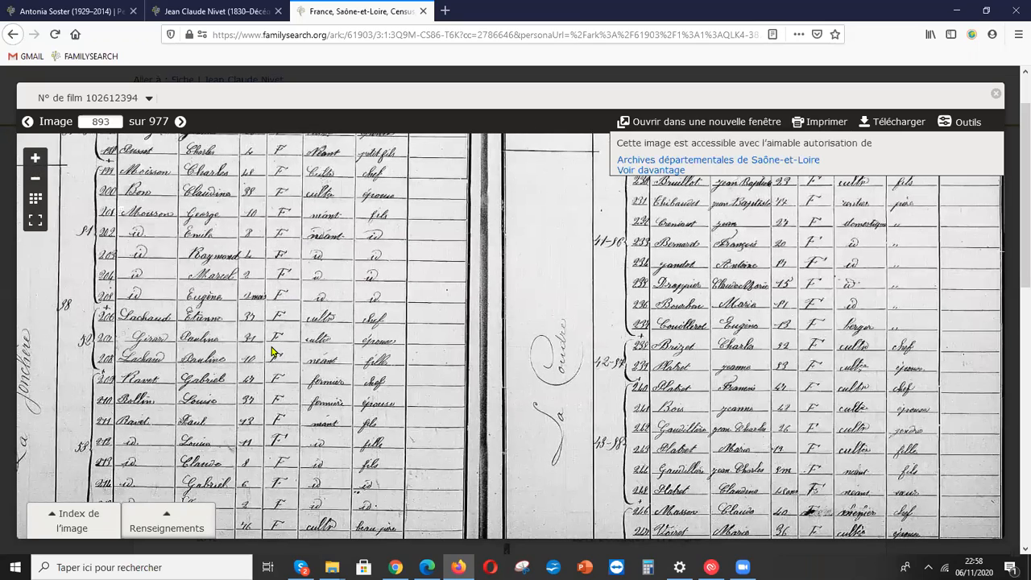
{"action": "left_click_drag", "start_coordinate": [273, 352], "coordinate": [307, 238]}
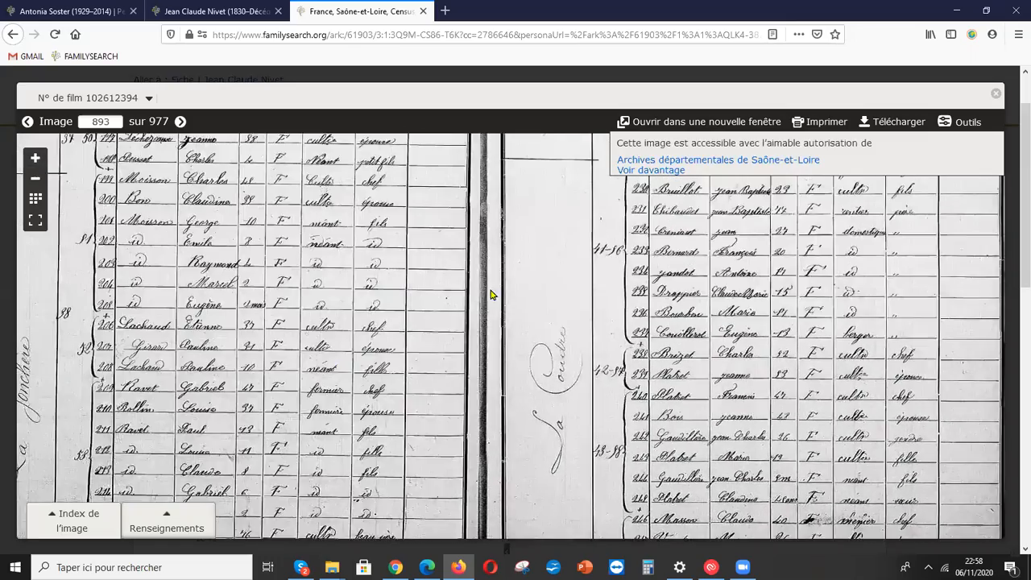
{"action": "left_click_drag", "start_coordinate": [490, 290], "coordinate": [497, 388]}
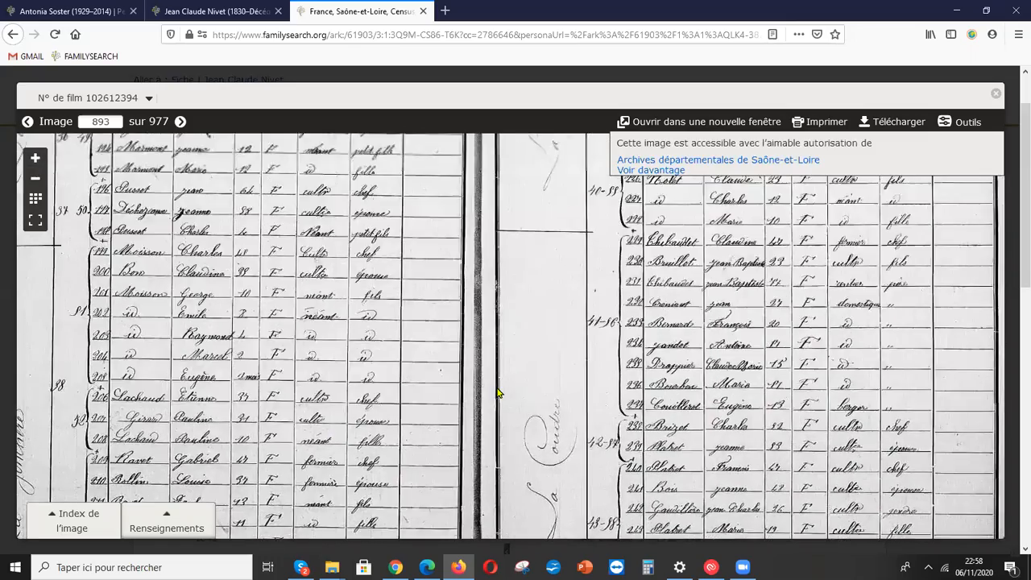
{"action": "left_click_drag", "start_coordinate": [353, 272], "coordinate": [383, 417]}
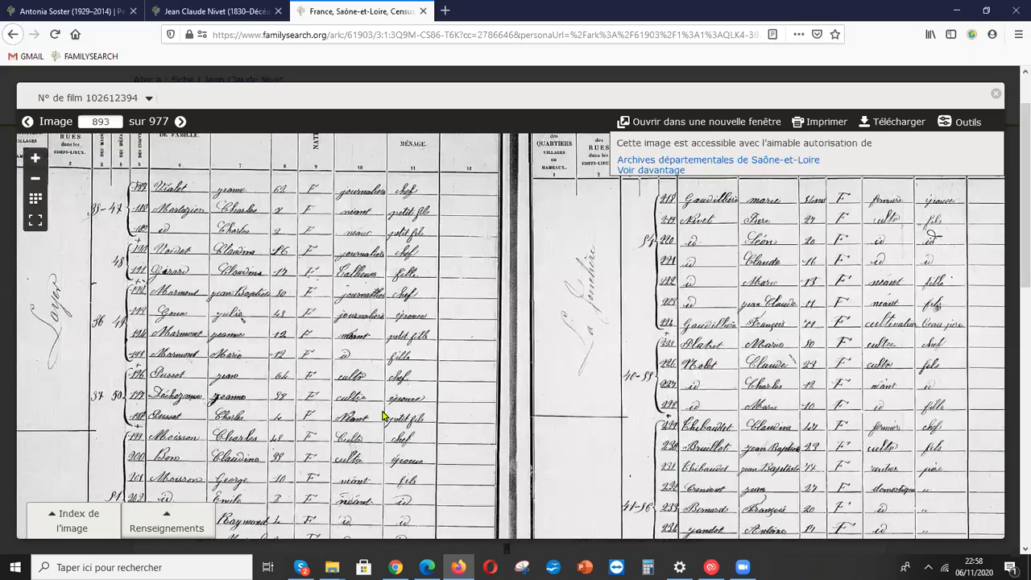
{"action": "left_click_drag", "start_coordinate": [691, 322], "coordinate": [395, 375]}
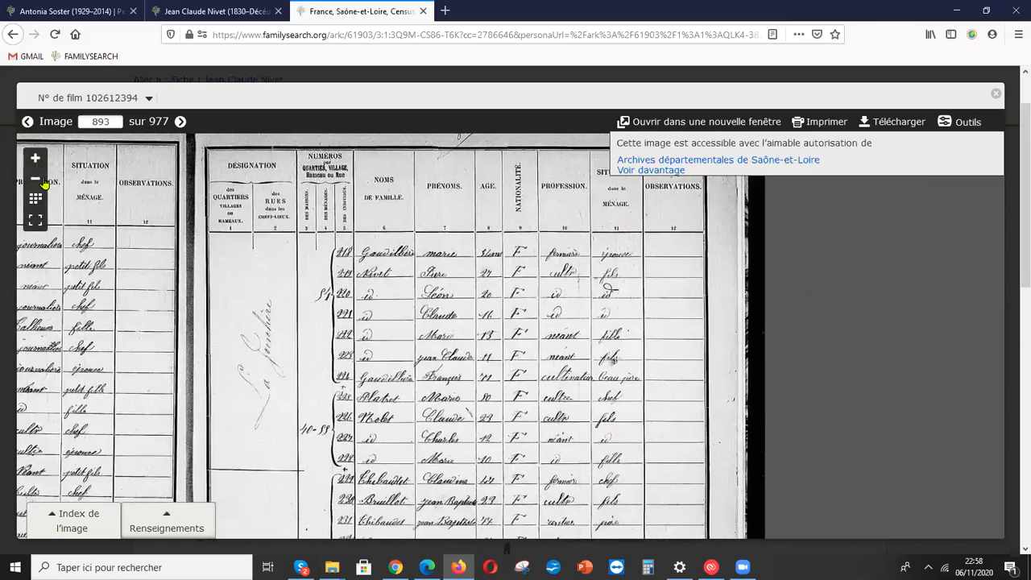
{"action": "left_click", "coordinate": [36, 160]}
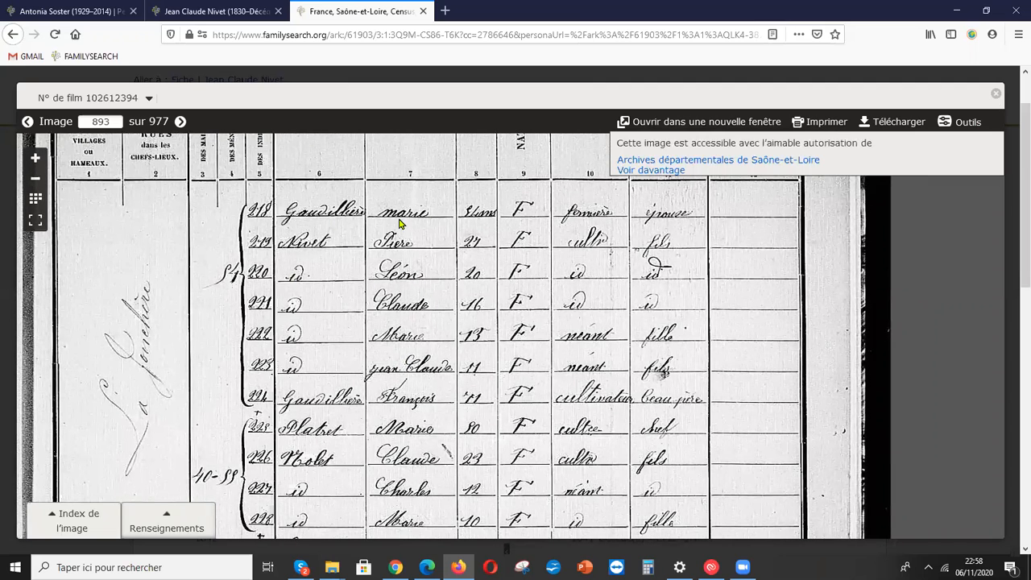
- Examine the household head's entry on line 217 at the foot of the left-hand census page
{"action": "left_click_drag", "start_coordinate": [276, 474], "coordinate": [604, 250]}
{"action": "left_click_drag", "start_coordinate": [310, 432], "coordinate": [408, 299]}
{"action": "left_click_drag", "start_coordinate": [301, 401], "coordinate": [360, 317]}
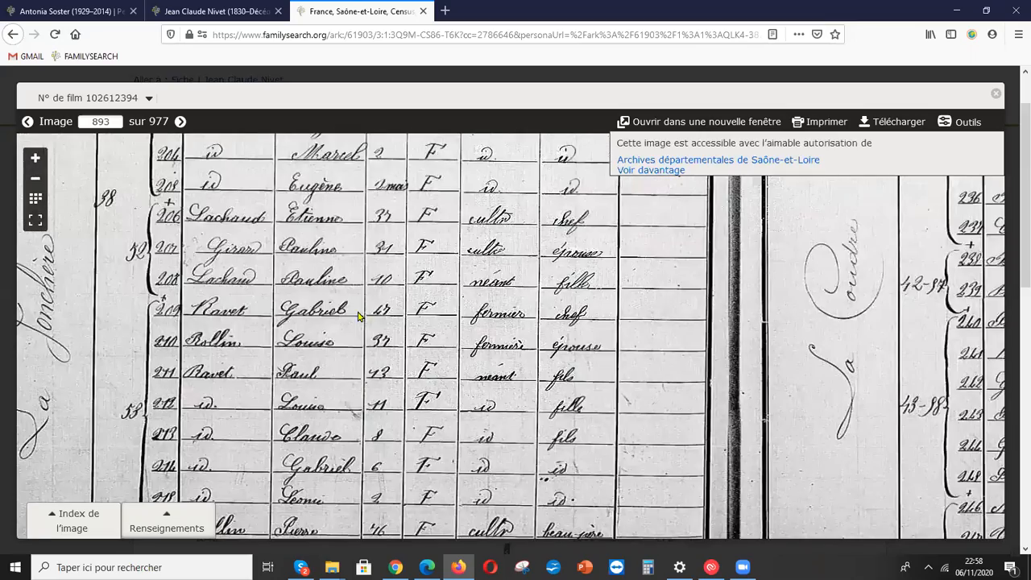
{"action": "left_click_drag", "start_coordinate": [346, 492], "coordinate": [344, 355]}
{"action": "left_click_drag", "start_coordinate": [380, 390], "coordinate": [369, 357]}
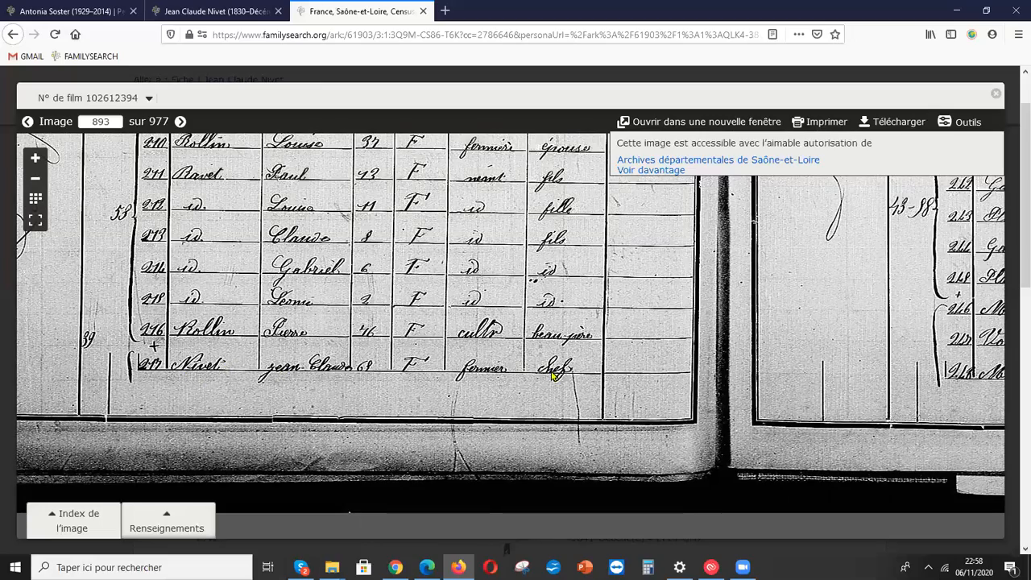
- Examine the census entries for the wife, children and father-in-law on lines 218 to 224
{"action": "left_click_drag", "start_coordinate": [535, 306], "coordinate": [411, 467]}
{"action": "left_click_drag", "start_coordinate": [660, 279], "coordinate": [442, 444]}
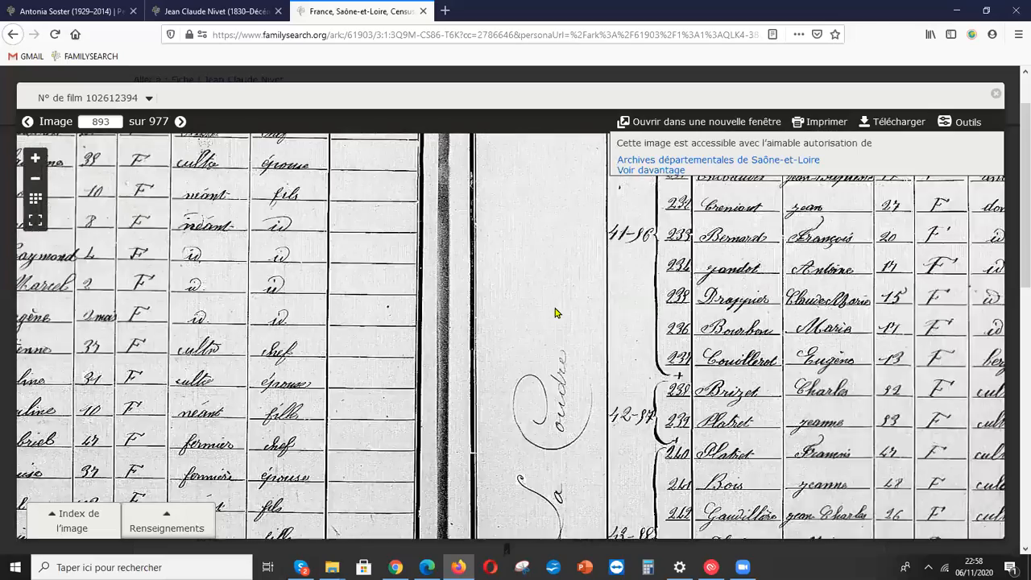
{"action": "left_click_drag", "start_coordinate": [559, 311], "coordinate": [447, 414]}
{"action": "left_click_drag", "start_coordinate": [420, 316], "coordinate": [402, 469]}
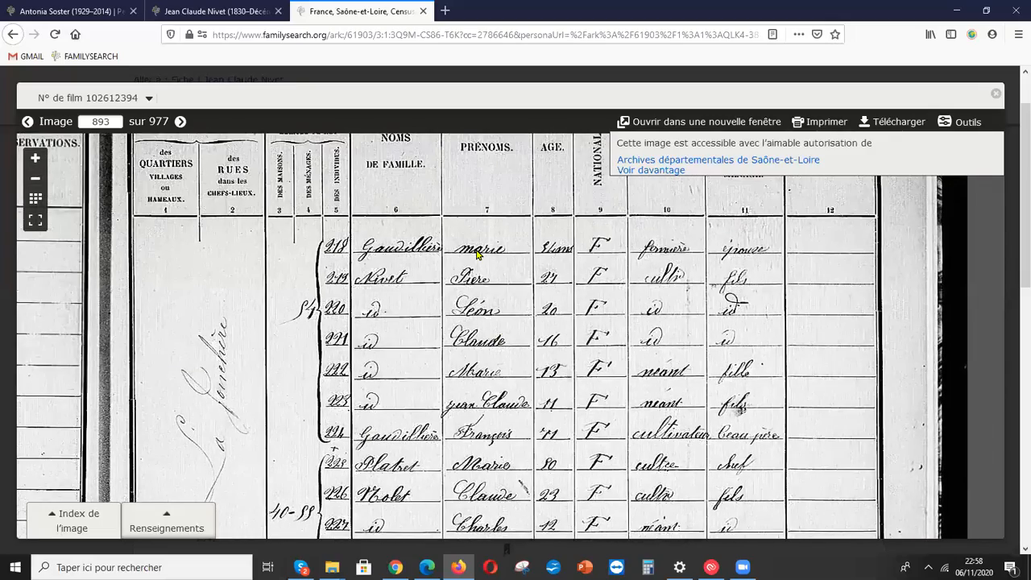
{"action": "left_click_drag", "start_coordinate": [477, 294], "coordinate": [435, 227]}
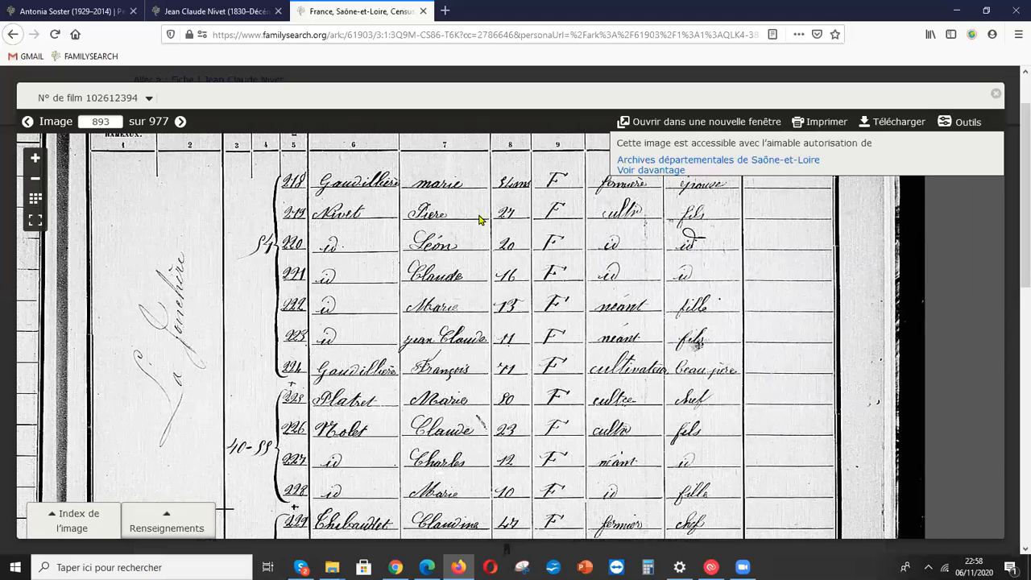
- Close the census image and return to the comparison of the record with the Family Tree
{"action": "left_click", "coordinate": [199, 13]}
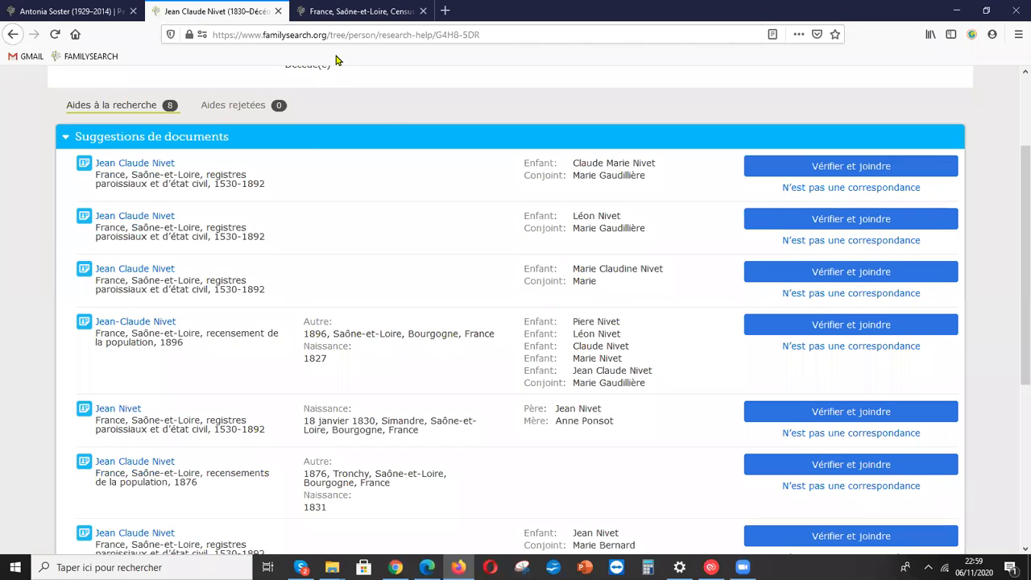
{"action": "left_click", "coordinate": [345, 11]}
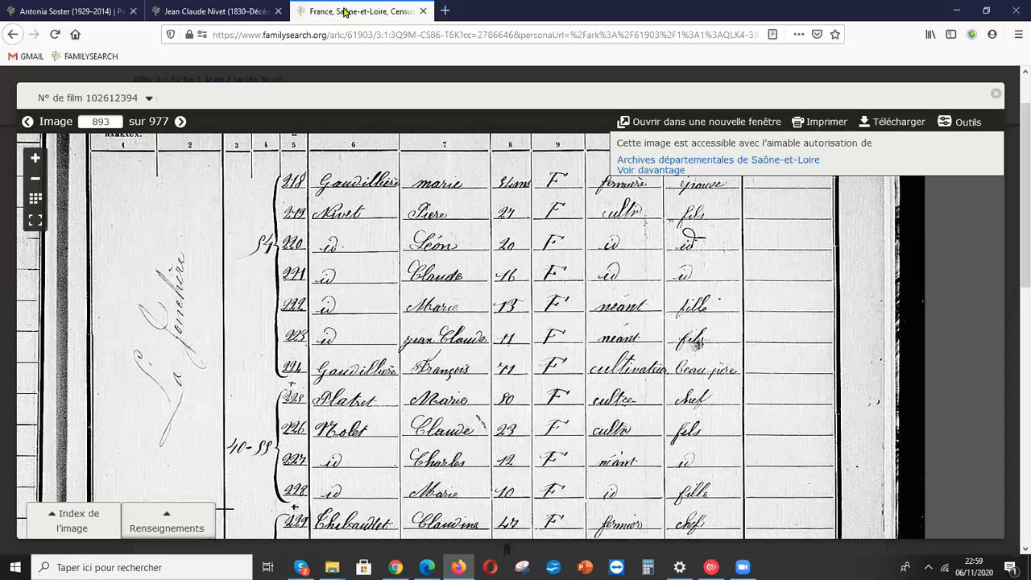
{"action": "left_click", "coordinate": [996, 94]}
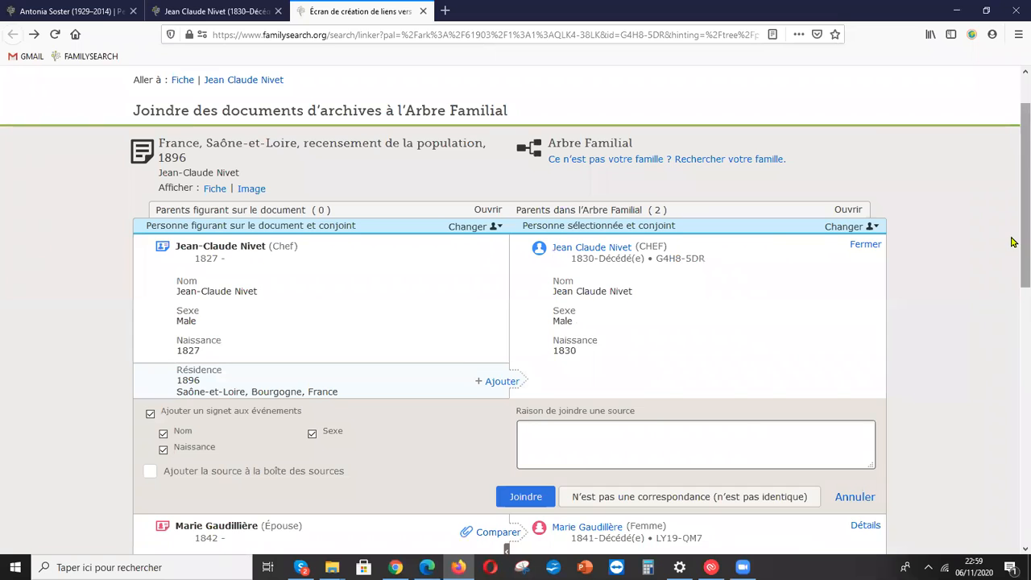
- Add the 1896 residence in Saône-et-Loire, Bourgogne, France to the household head and attach the census source to him
{"action": "scroll", "coordinate": [1015, 241], "scroll_direction": "down", "scroll_amount": 2}
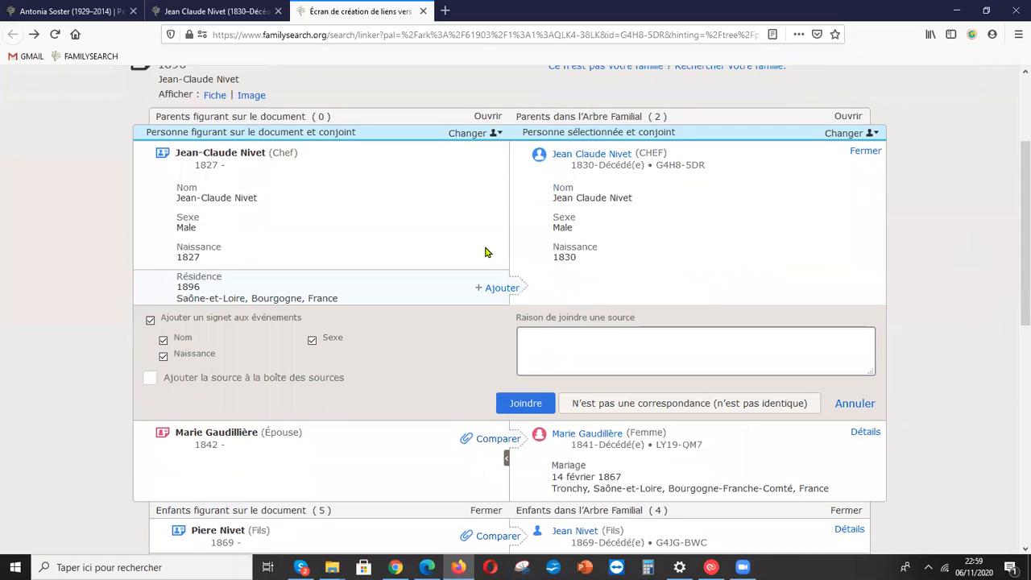
{"action": "left_click", "coordinate": [502, 289]}
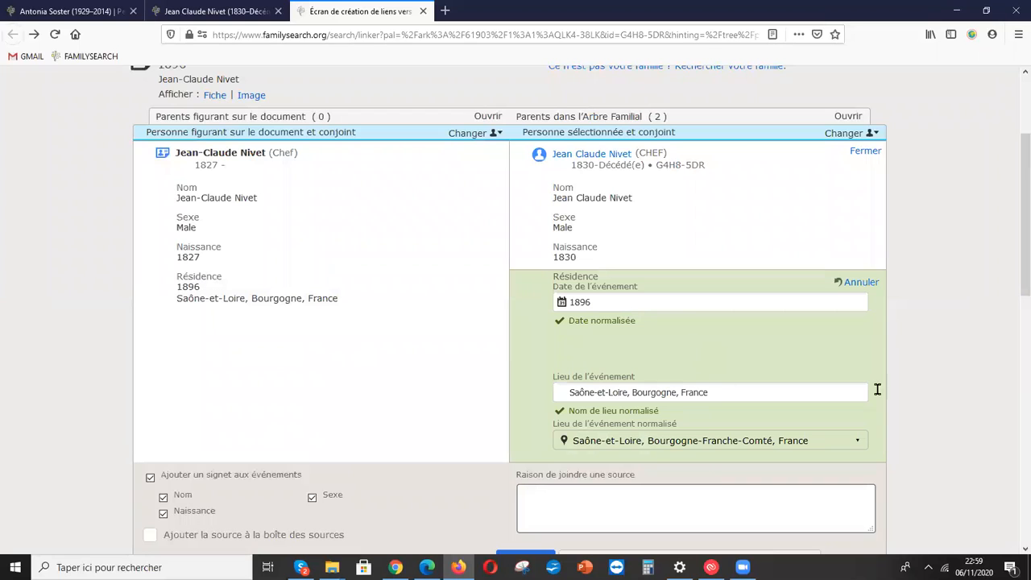
{"action": "scroll", "coordinate": [1014, 300], "scroll_direction": "down", "scroll_amount": 2}
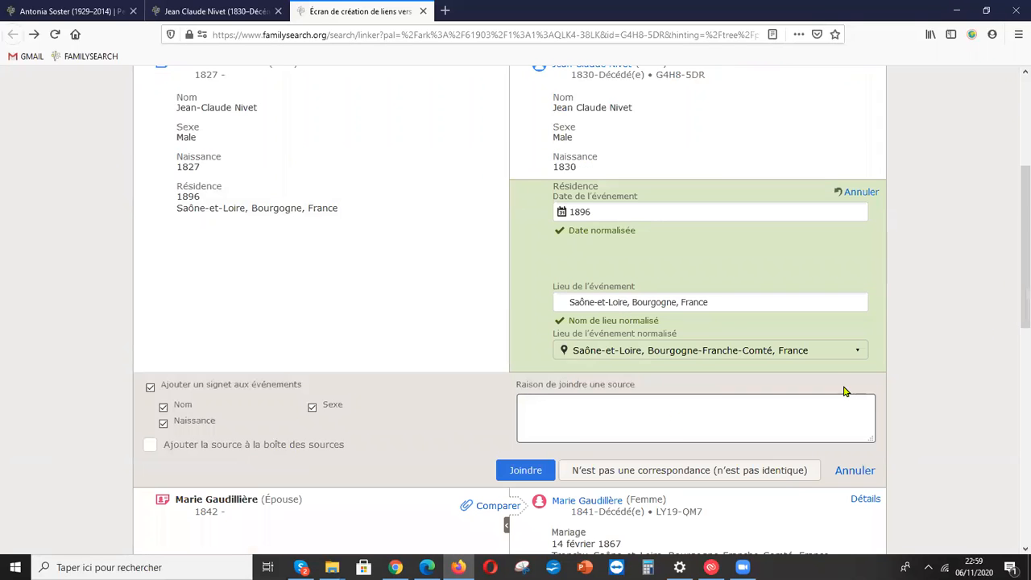
{"action": "left_click", "coordinate": [530, 469]}
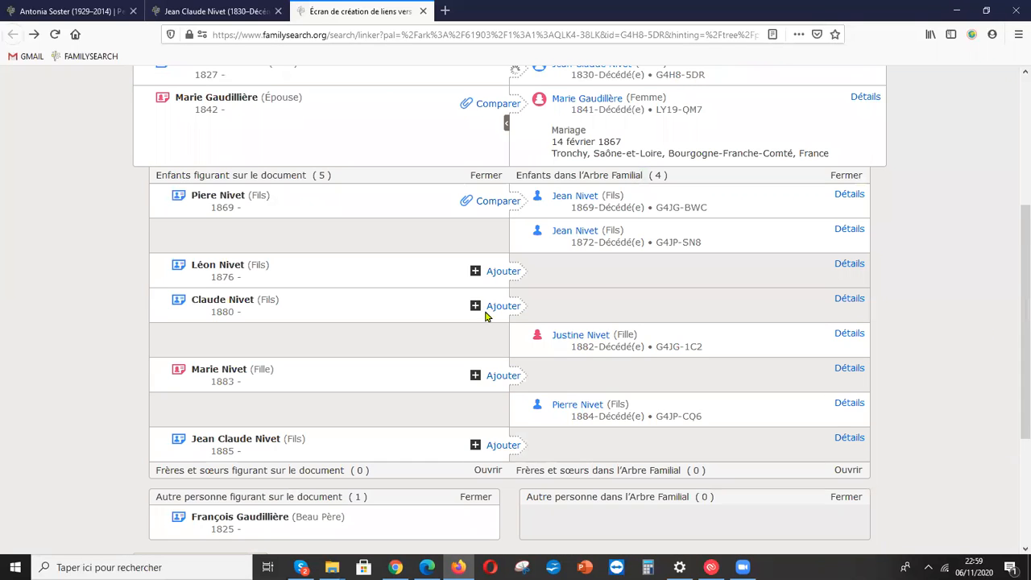
- Add the 1896 residence in Saône-et-Loire, Bourgogne, France to the wife and attach the census source to her
{"action": "left_click", "coordinate": [498, 105]}
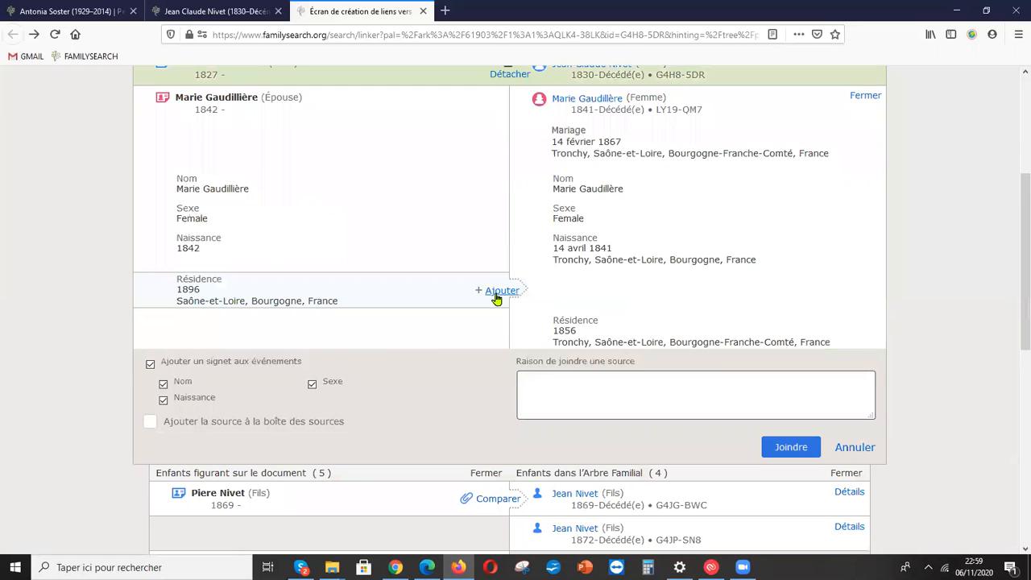
{"action": "left_click", "coordinate": [494, 295]}
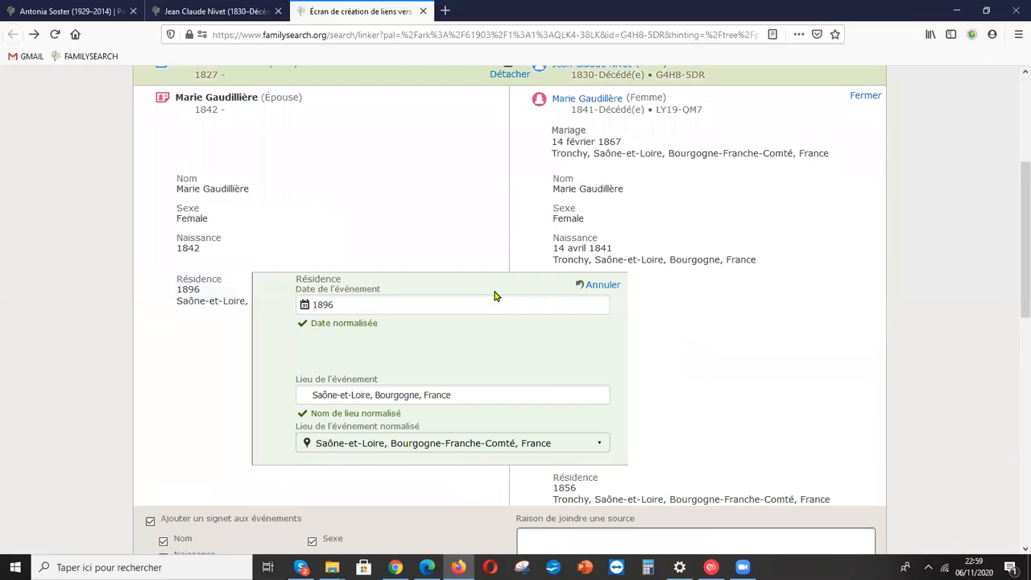
{"action": "scroll", "coordinate": [749, 322], "scroll_direction": "down", "scroll_amount": 4}
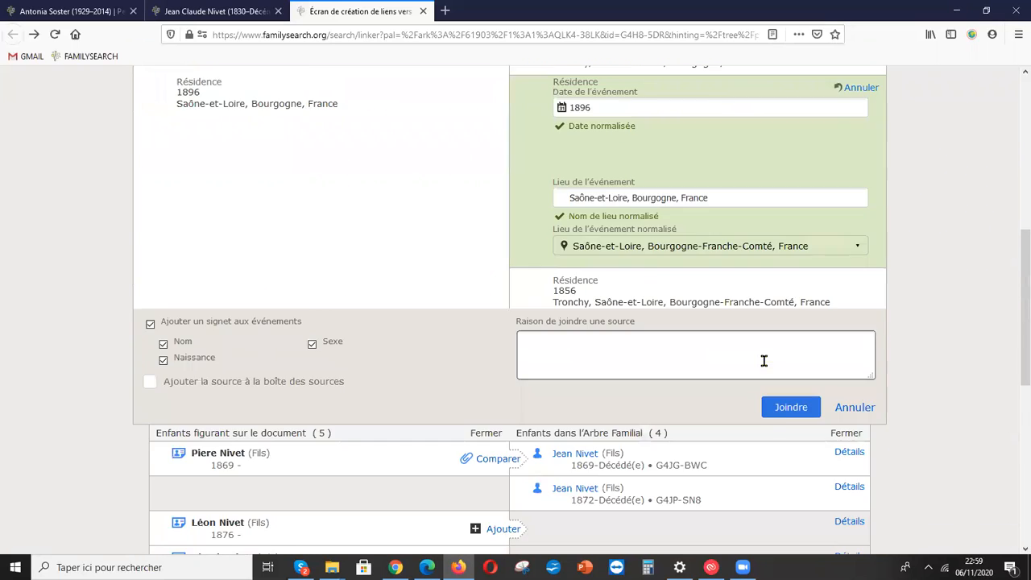
{"action": "left_click", "coordinate": [789, 409]}
{"action": "scroll", "coordinate": [996, 355], "scroll_direction": "up", "scroll_amount": 4}
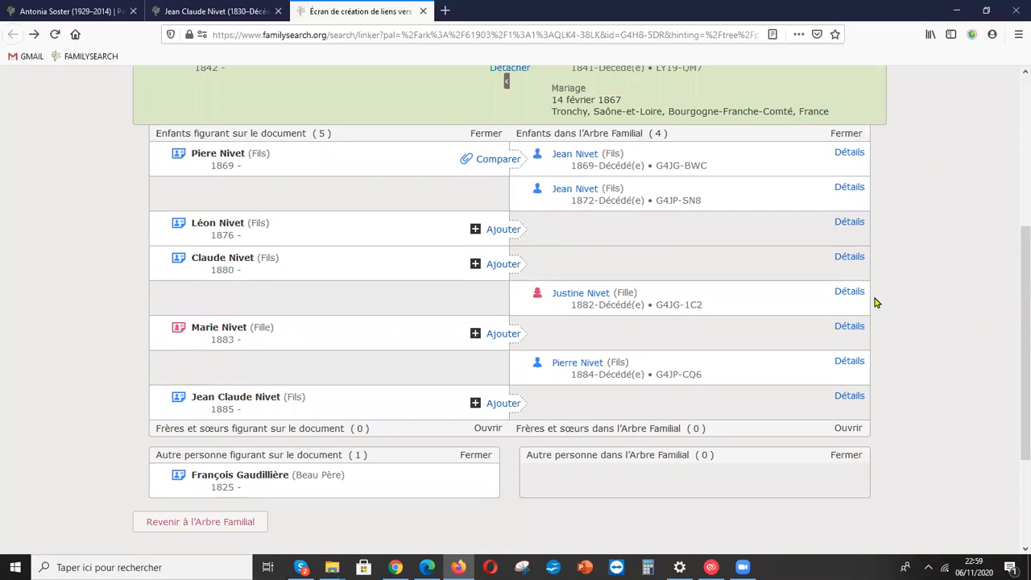
- Create a new deceased person for the son born in 1876 and attach the census source with the 1896 Saône-et-Loire residence
{"action": "left_click", "coordinate": [499, 232]}
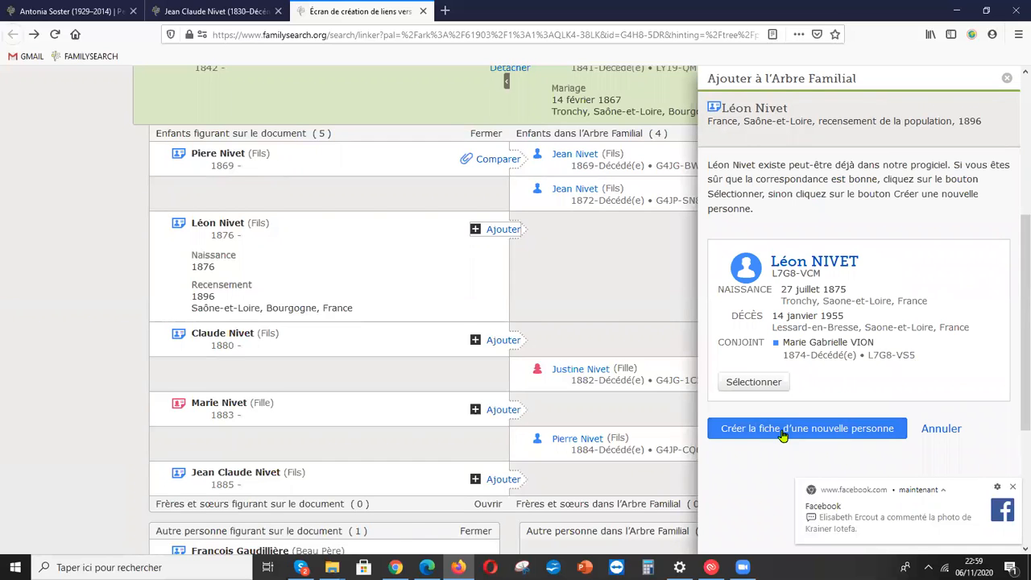
{"action": "left_click", "coordinate": [757, 428]}
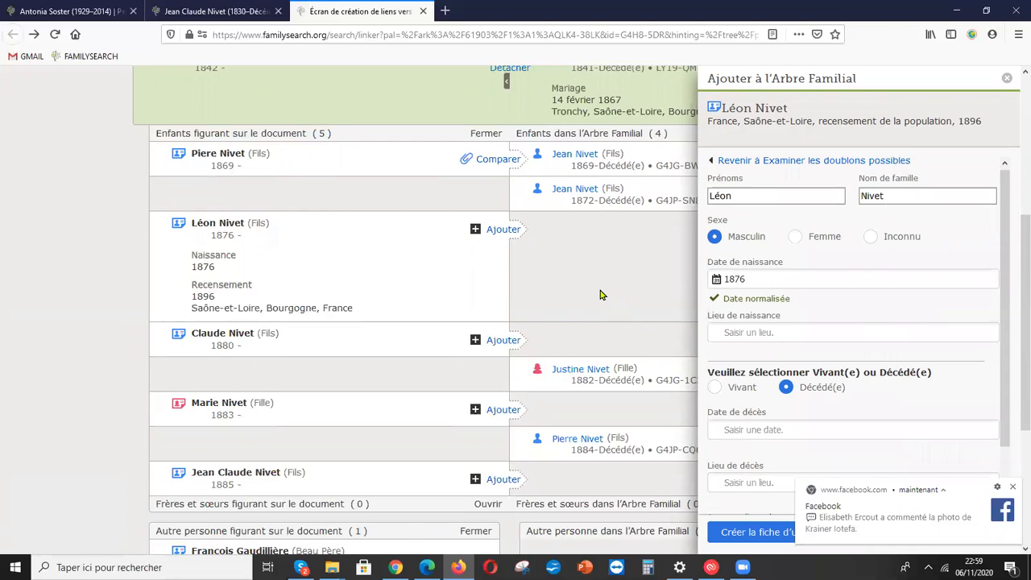
{"action": "left_click", "coordinate": [770, 533]}
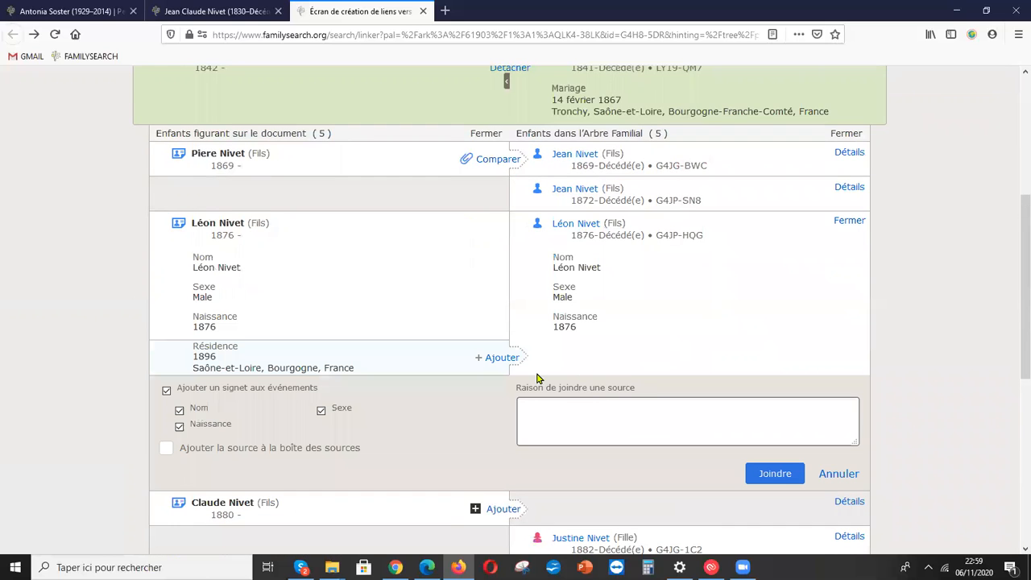
{"action": "scroll", "coordinate": [709, 403], "scroll_direction": "down", "scroll_amount": 3}
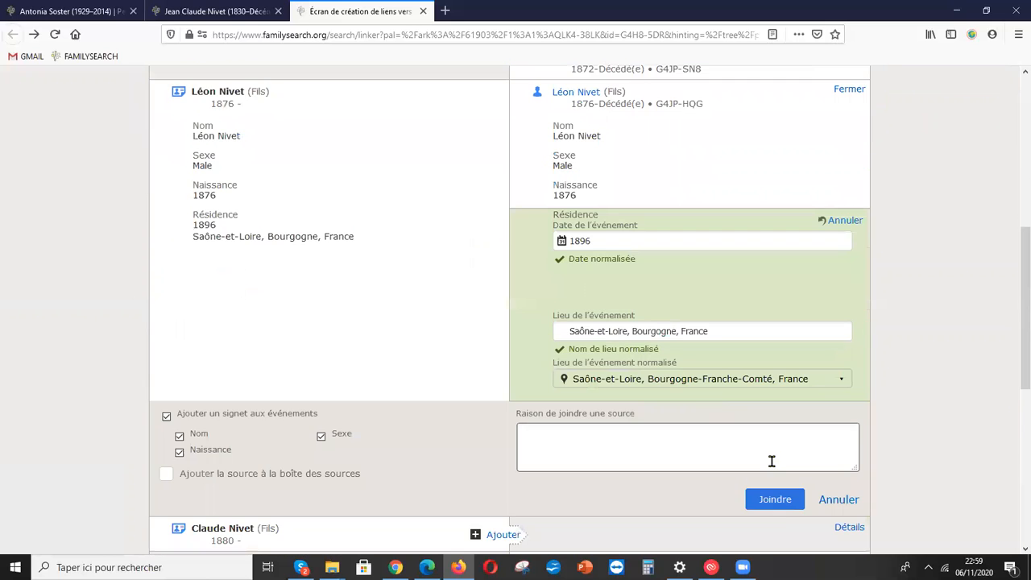
{"action": "left_click", "coordinate": [778, 497]}
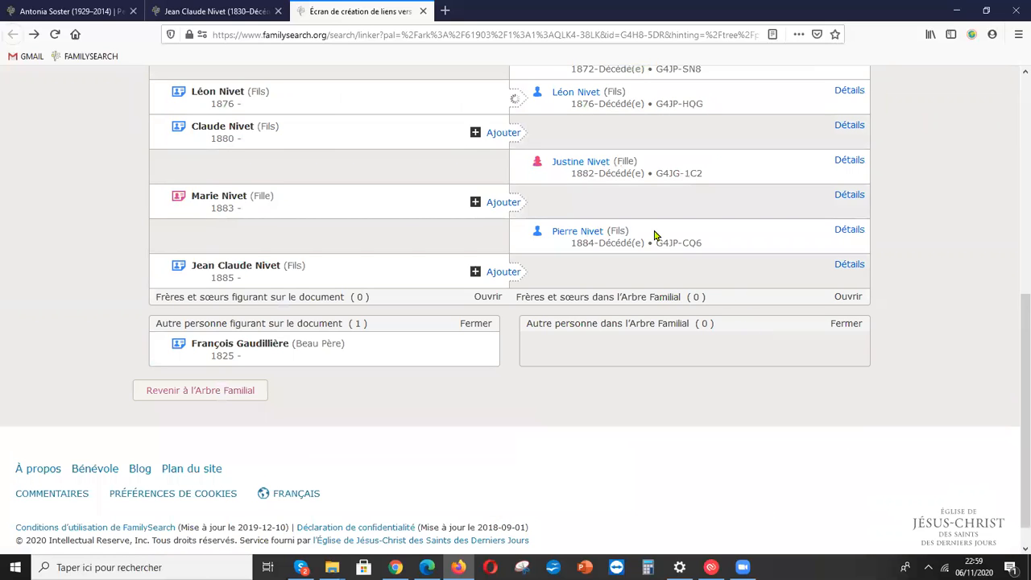
- Create a new deceased person for the daughter born in 1883 and attach the census source with the 1896 Saône-et-Loire residence
{"action": "left_click", "coordinate": [503, 203]}
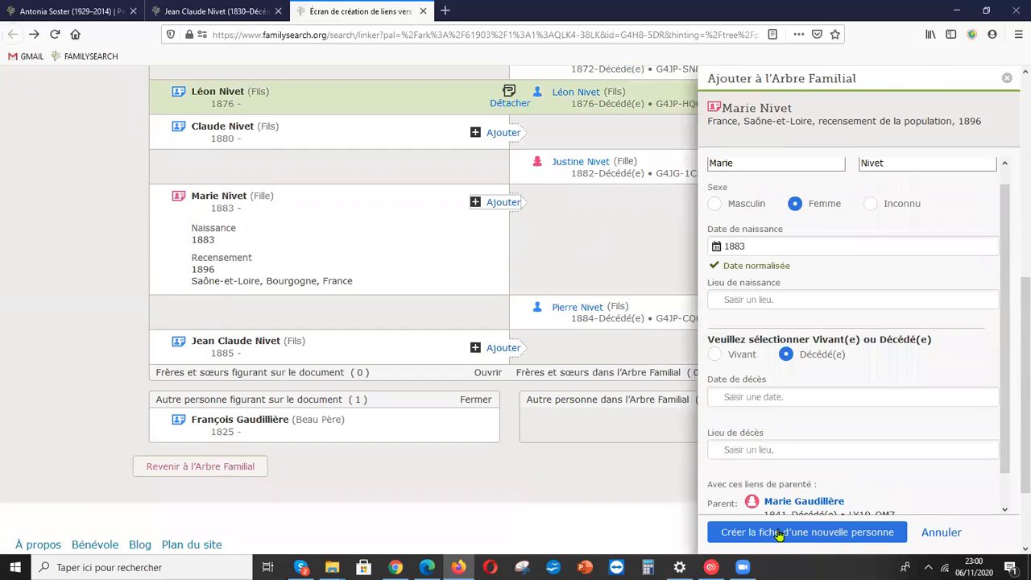
{"action": "left_click", "coordinate": [780, 533]}
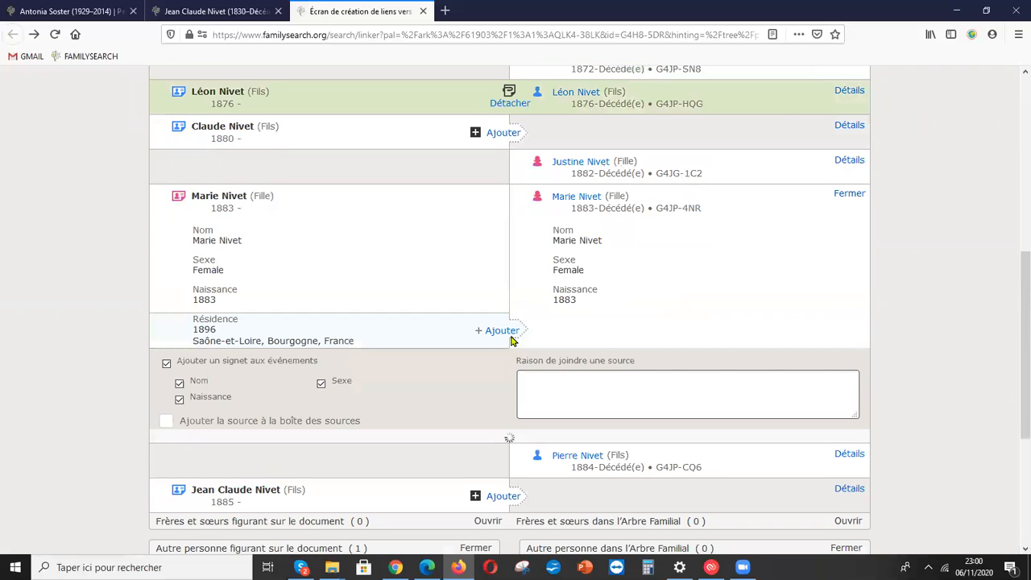
{"action": "left_click", "coordinate": [502, 331]}
{"action": "scroll", "coordinate": [726, 387], "scroll_direction": "down", "scroll_amount": 3}
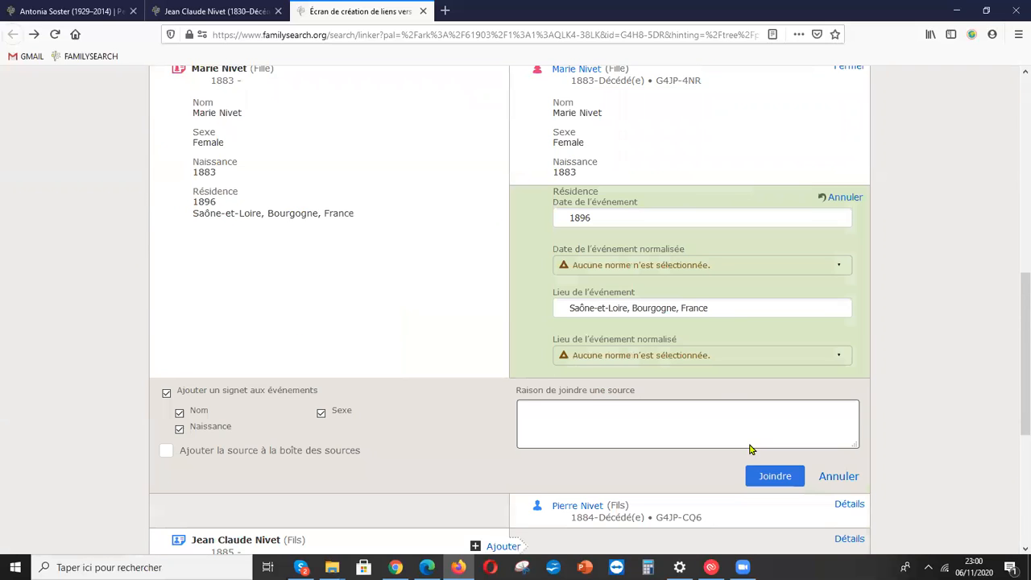
{"action": "left_click", "coordinate": [766, 473]}
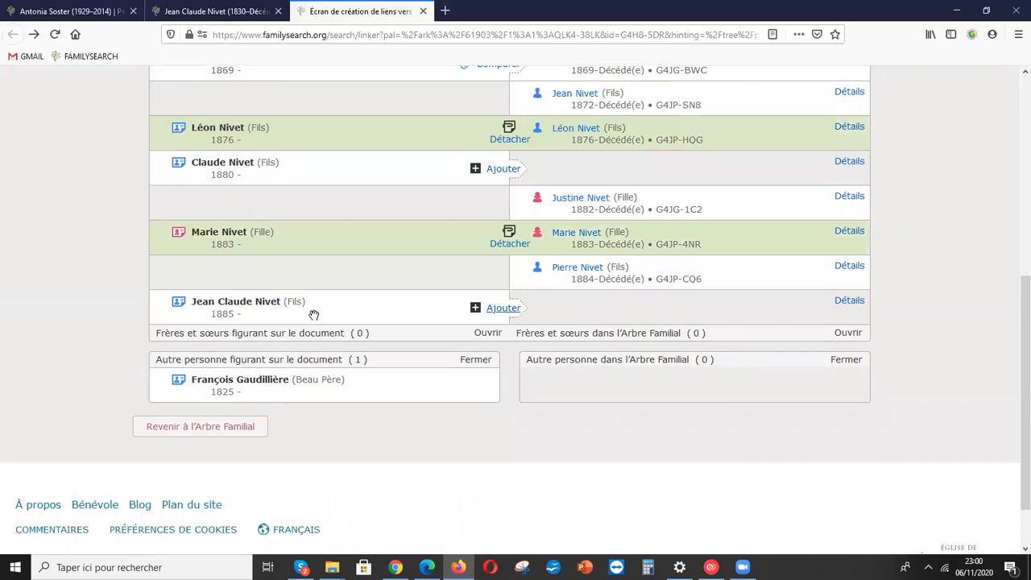
- Create a new deceased person for the son born in 1885 and attach the census source with the 1896 Saône-et-Loire residence
{"action": "left_click", "coordinate": [502, 309]}
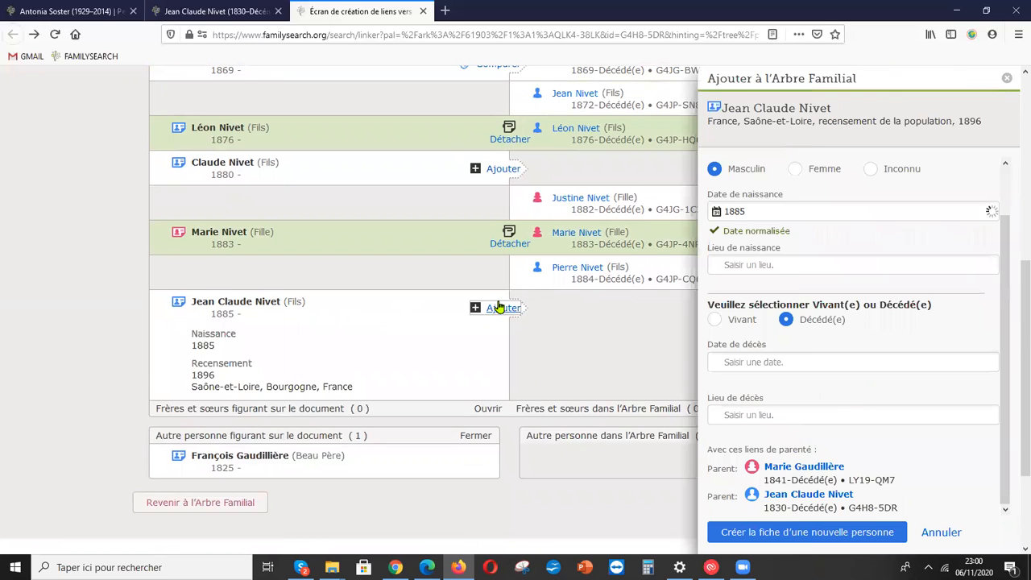
{"action": "left_click", "coordinate": [840, 537]}
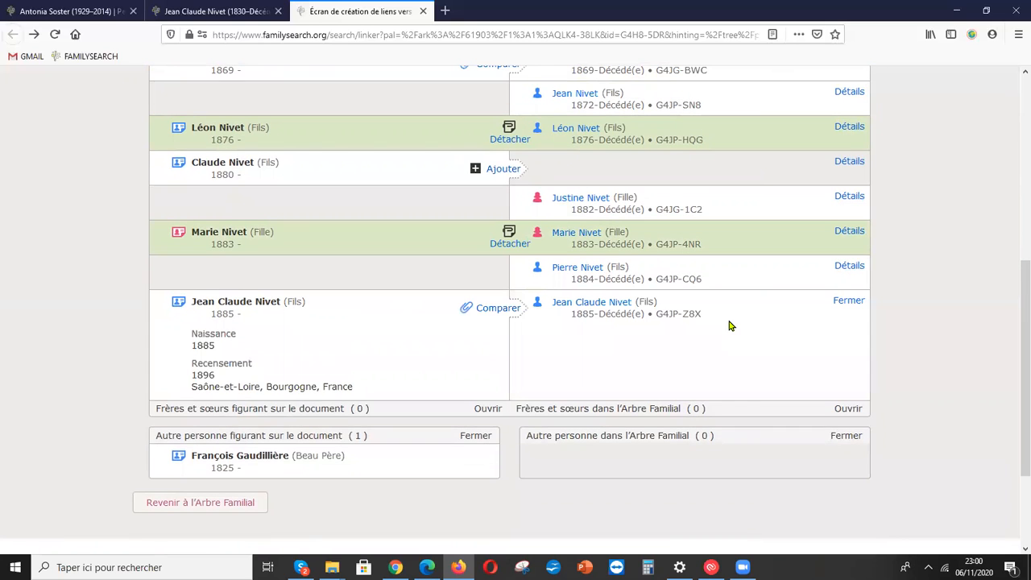
{"action": "scroll", "coordinate": [732, 326], "scroll_direction": "down", "scroll_amount": 4}
{"action": "left_click", "coordinate": [503, 307]}
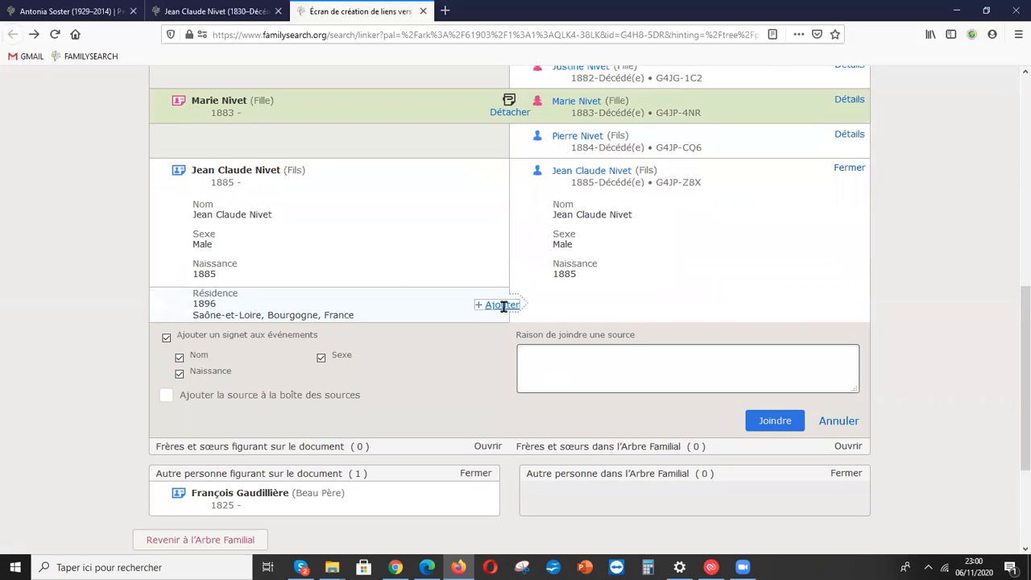
{"action": "scroll", "coordinate": [893, 398], "scroll_direction": "down", "scroll_amount": 3}
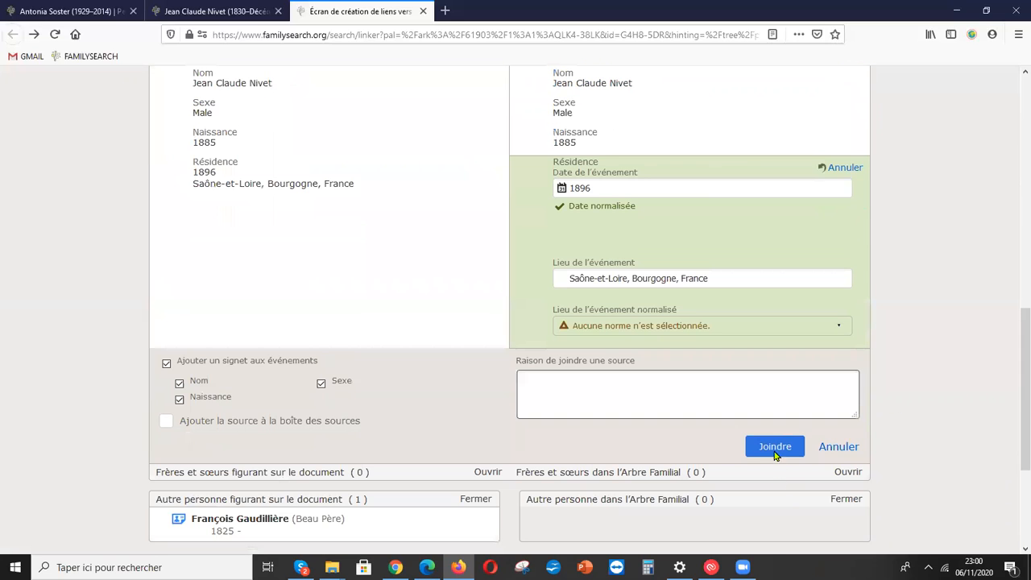
{"action": "left_click", "coordinate": [775, 446]}
{"action": "scroll", "coordinate": [943, 365], "scroll_direction": "up", "scroll_amount": 3}
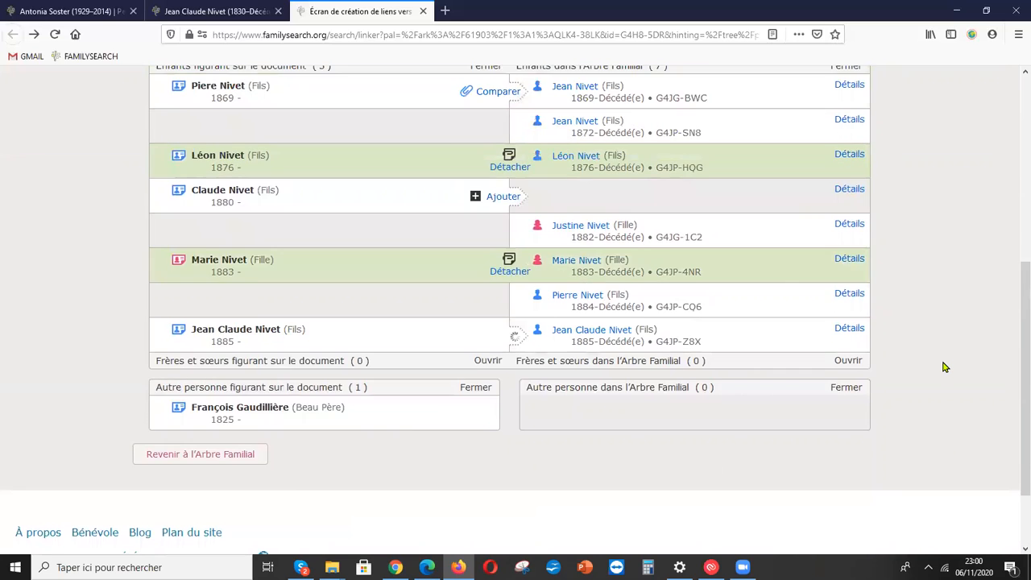
- Create a new person for the son born in 1880 and attach the census source with the 1896 Saône-et-Loire residence
{"action": "scroll", "coordinate": [944, 367], "scroll_direction": "up", "scroll_amount": 5}
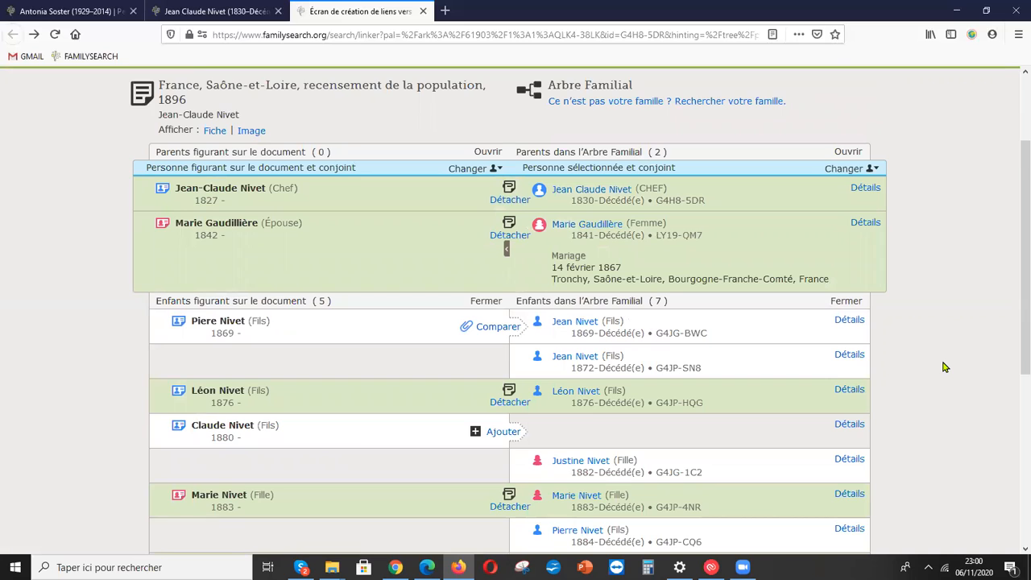
{"action": "scroll", "coordinate": [945, 366], "scroll_direction": "down", "scroll_amount": 3}
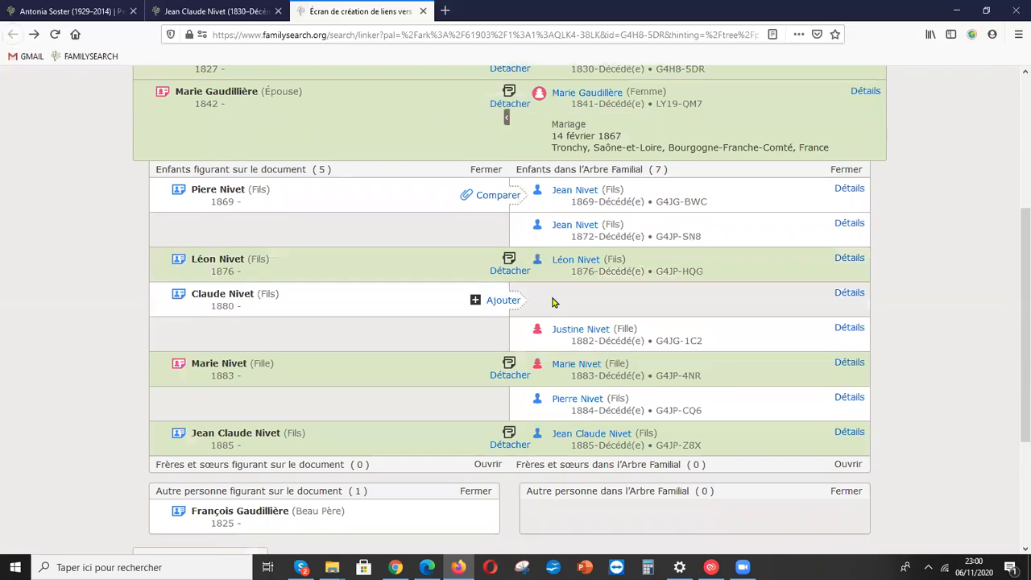
{"action": "left_click", "coordinate": [503, 303]}
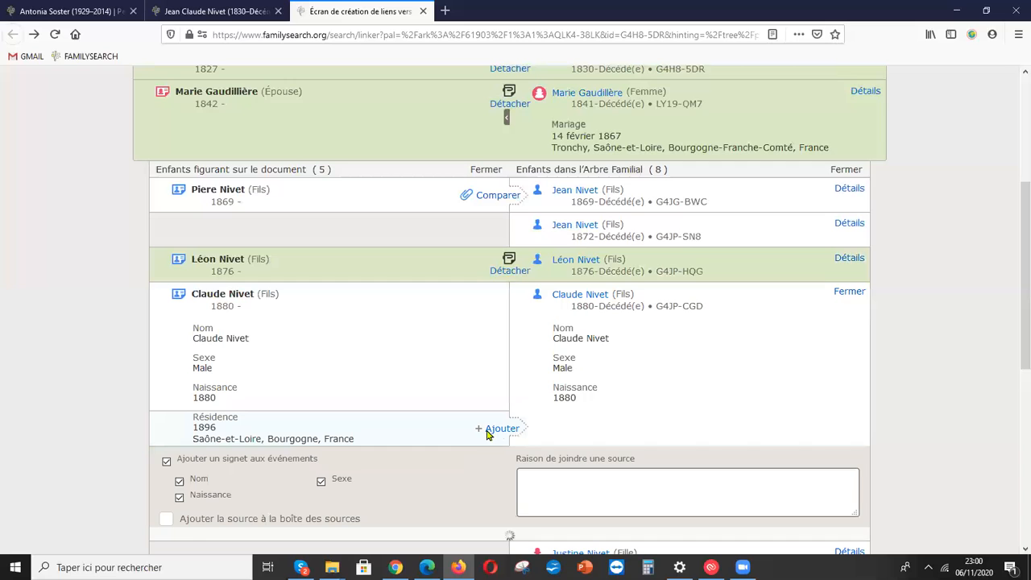
{"action": "left_click", "coordinate": [668, 427]}
{"action": "scroll", "coordinate": [804, 488], "scroll_direction": "down", "scroll_amount": 2}
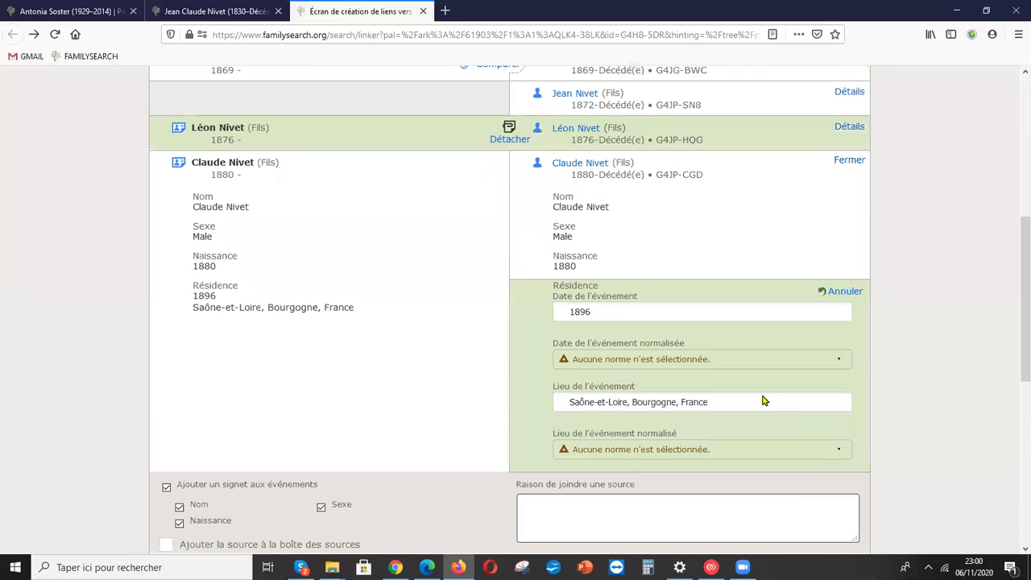
{"action": "scroll", "coordinate": [722, 483], "scroll_direction": "down", "scroll_amount": 3}
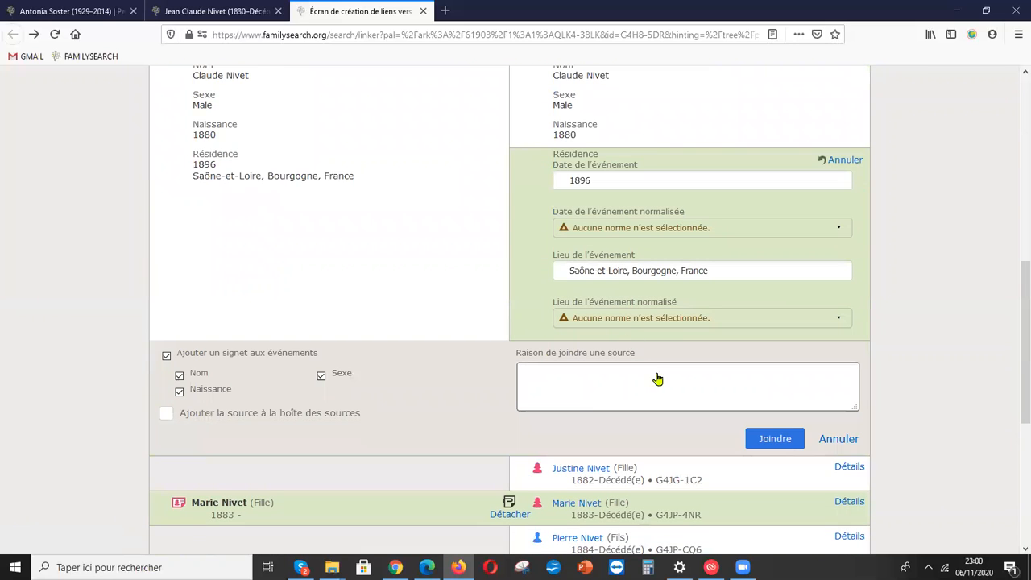
{"action": "left_click", "coordinate": [775, 438]}
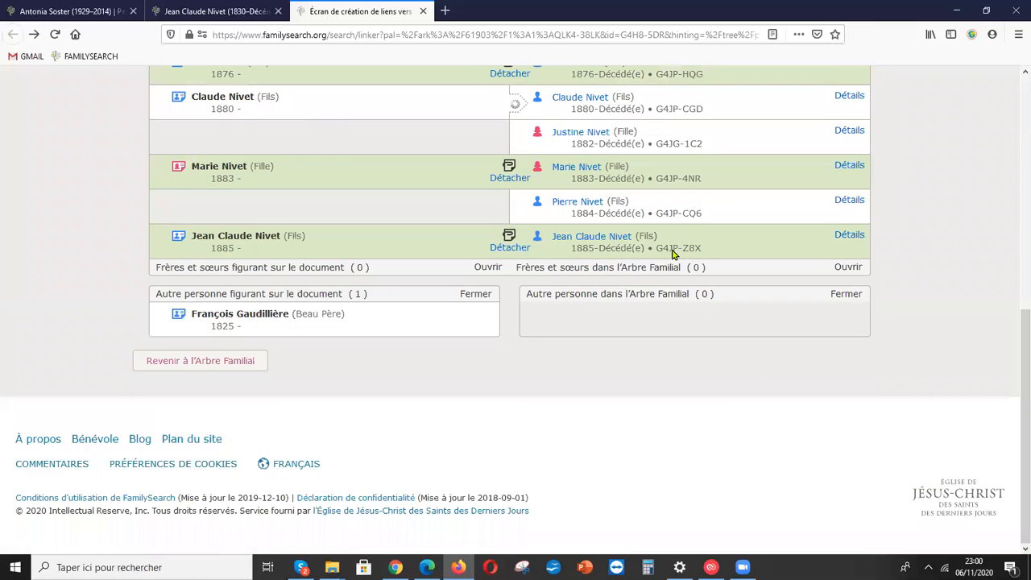
- Unpair the census son born in 1869 from the differently named tree son and create a new deceased person for him
{"action": "scroll", "coordinate": [701, 290], "scroll_direction": "up", "scroll_amount": 3}
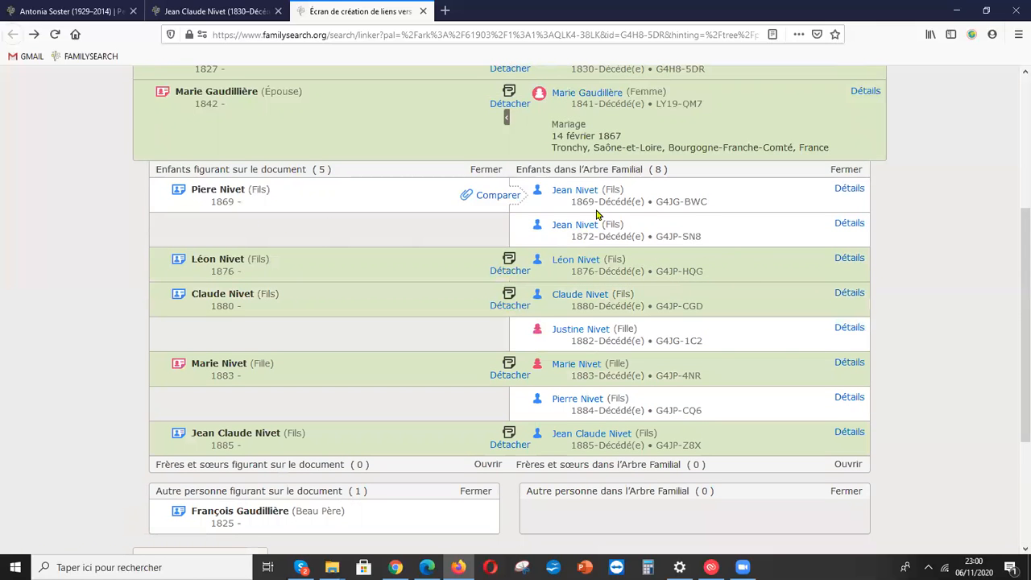
{"action": "scroll", "coordinate": [516, 222], "scroll_direction": "up", "scroll_amount": 2}
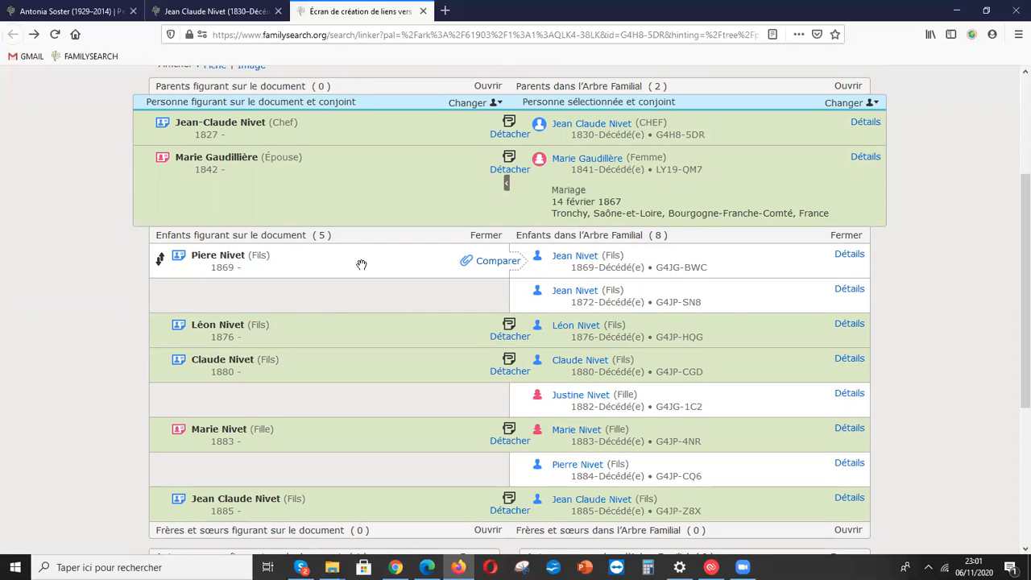
{"action": "left_click_drag", "start_coordinate": [408, 261], "coordinate": [554, 288]}
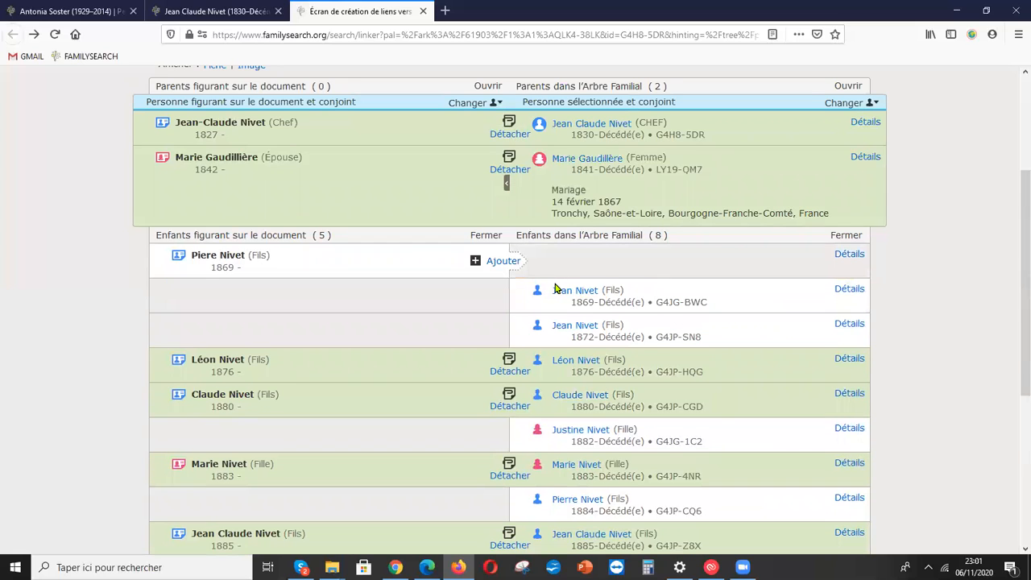
{"action": "left_click", "coordinate": [503, 263]}
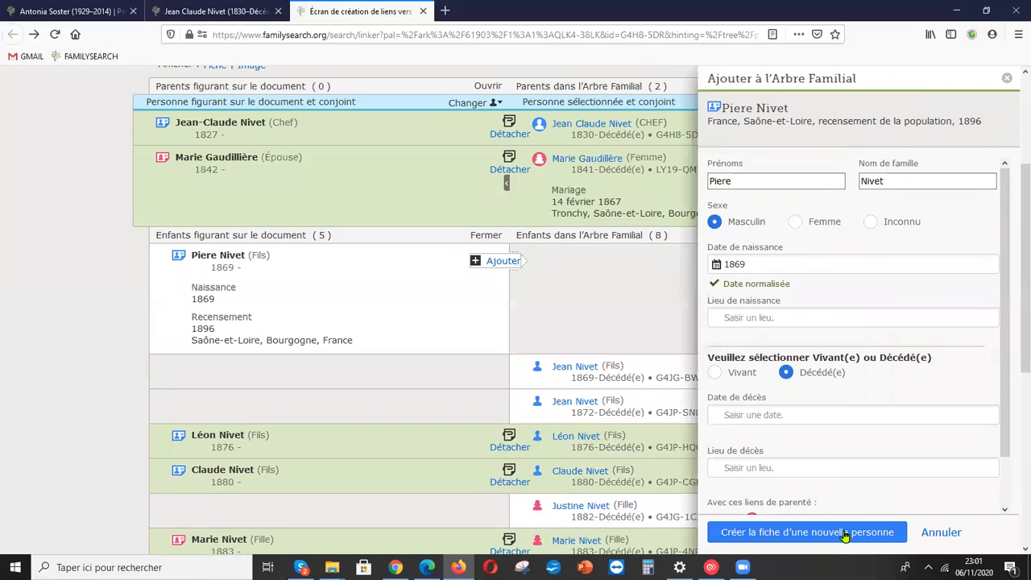
{"action": "left_click", "coordinate": [844, 533]}
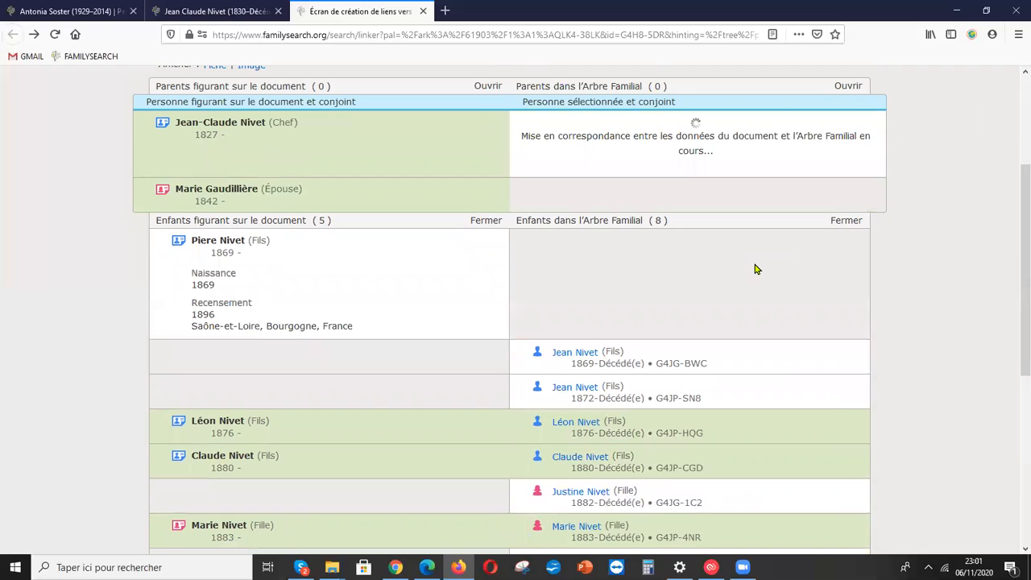
- Add the 1896 residence in Saône-et-Loire, Bourgogne, France to the new son born in 1869 and attach the census source to him
{"action": "scroll", "coordinate": [629, 306], "scroll_direction": "down", "scroll_amount": 3}
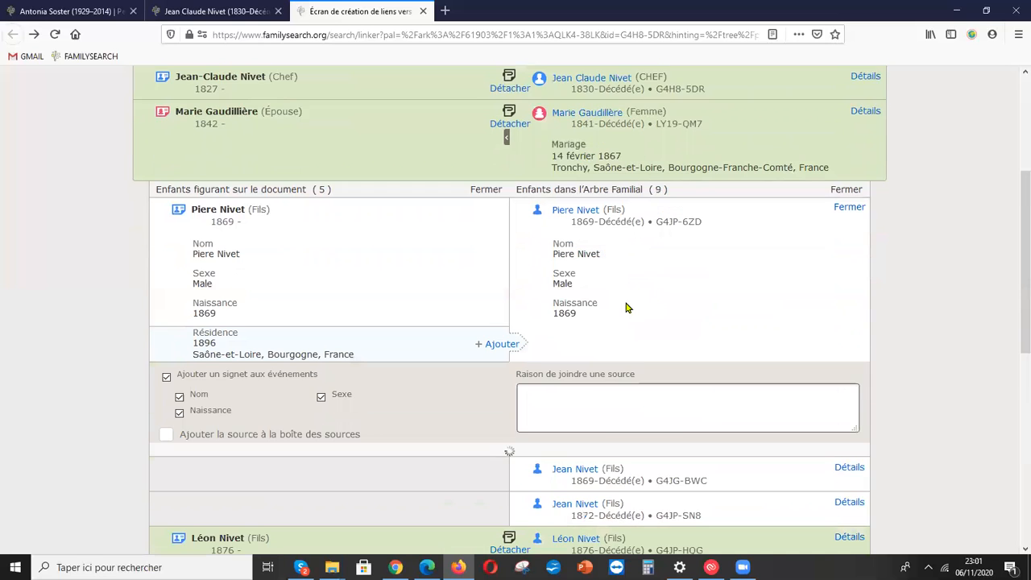
{"action": "left_click", "coordinate": [502, 259]}
{"action": "scroll", "coordinate": [585, 363], "scroll_direction": "down", "scroll_amount": 3}
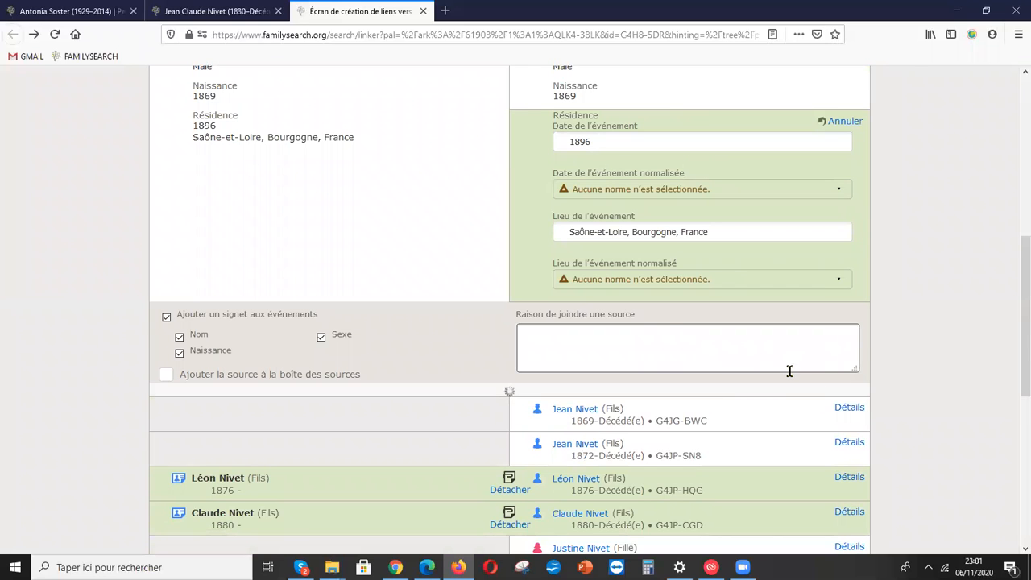
{"action": "left_click", "coordinate": [782, 400]}
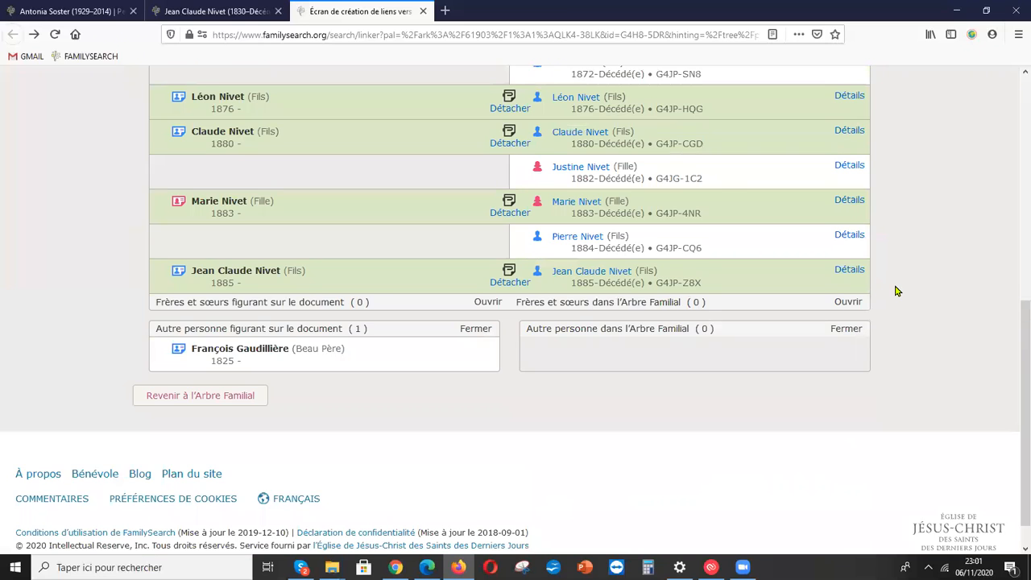
- Make the wife the main person on the Family Tree side and expand her parents
{"action": "scroll", "coordinate": [271, 403], "scroll_direction": "up", "scroll_amount": 1}
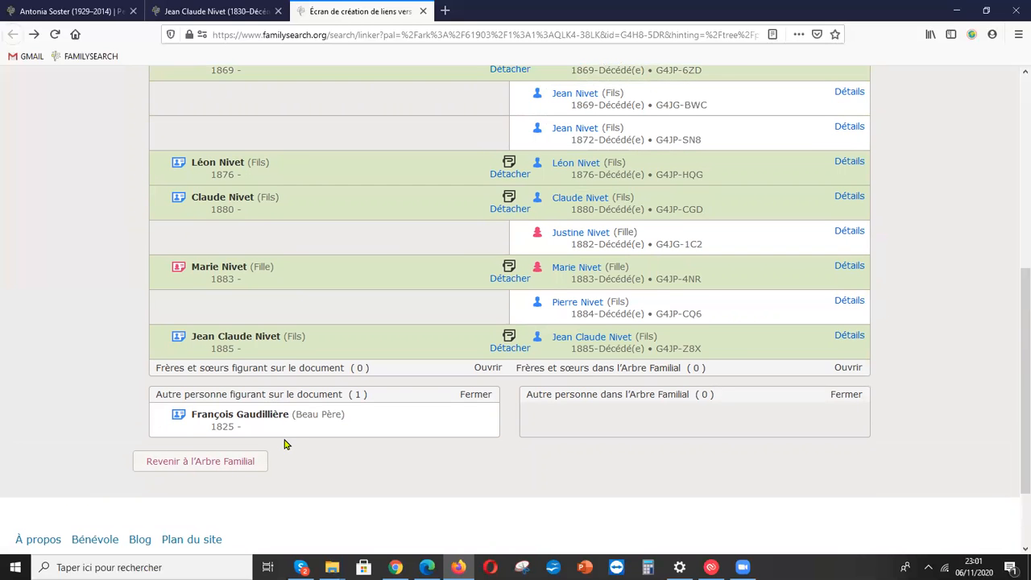
{"action": "scroll", "coordinate": [1013, 360], "scroll_direction": "up", "scroll_amount": 5}
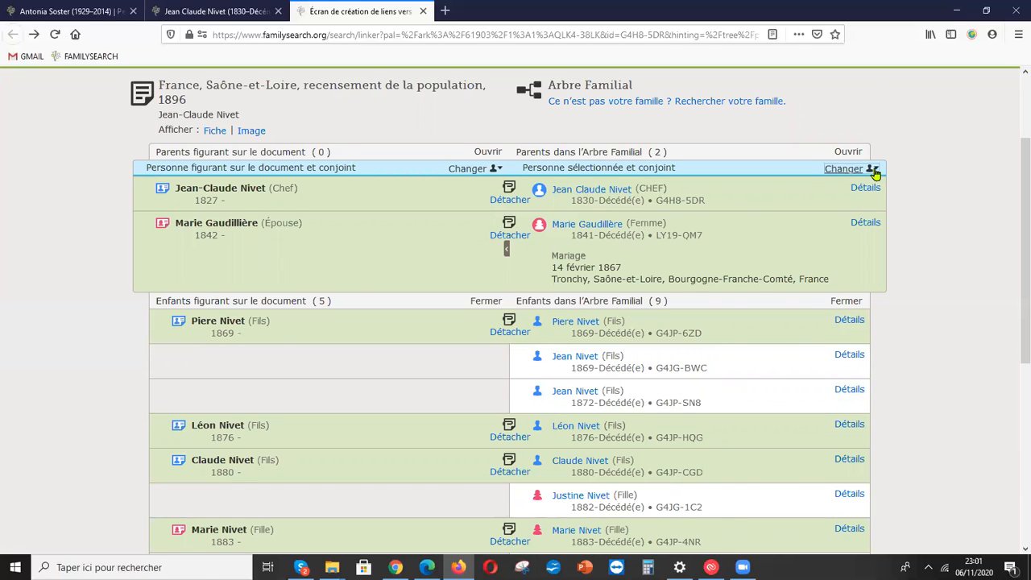
{"action": "left_click", "coordinate": [873, 170]}
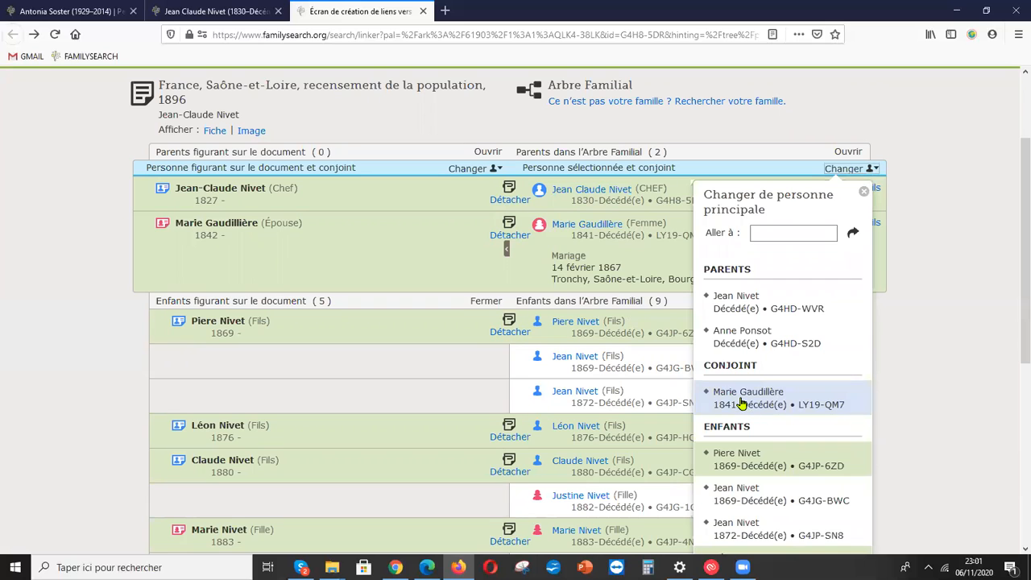
{"action": "left_click", "coordinate": [746, 399]}
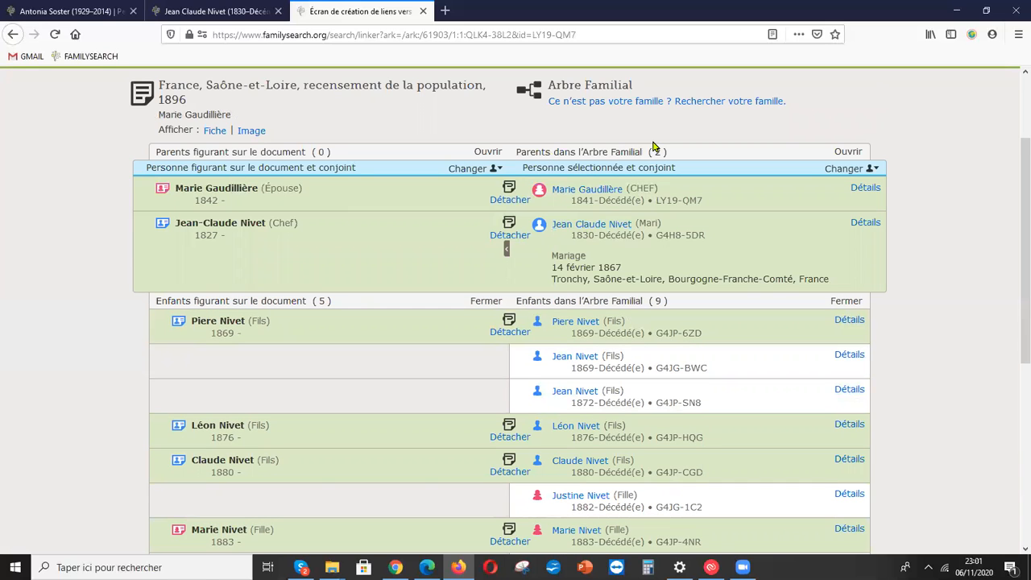
{"action": "left_click", "coordinate": [848, 152]}
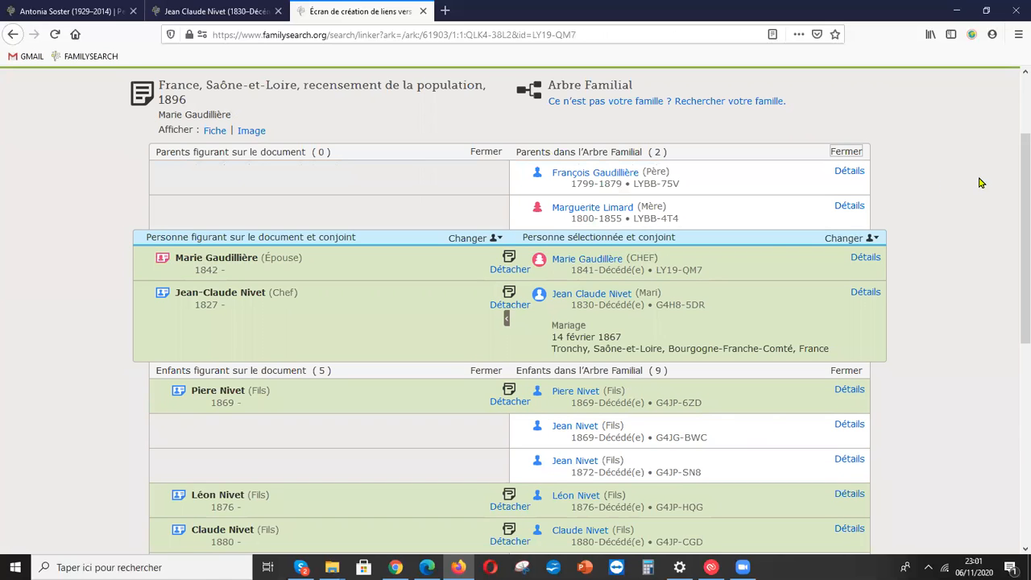
- Collapse the children and move the census father-in-law born in 1825 into the parents, opposite the wife's father
{"action": "left_click_drag", "start_coordinate": [1012, 159], "coordinate": [1013, 182]}
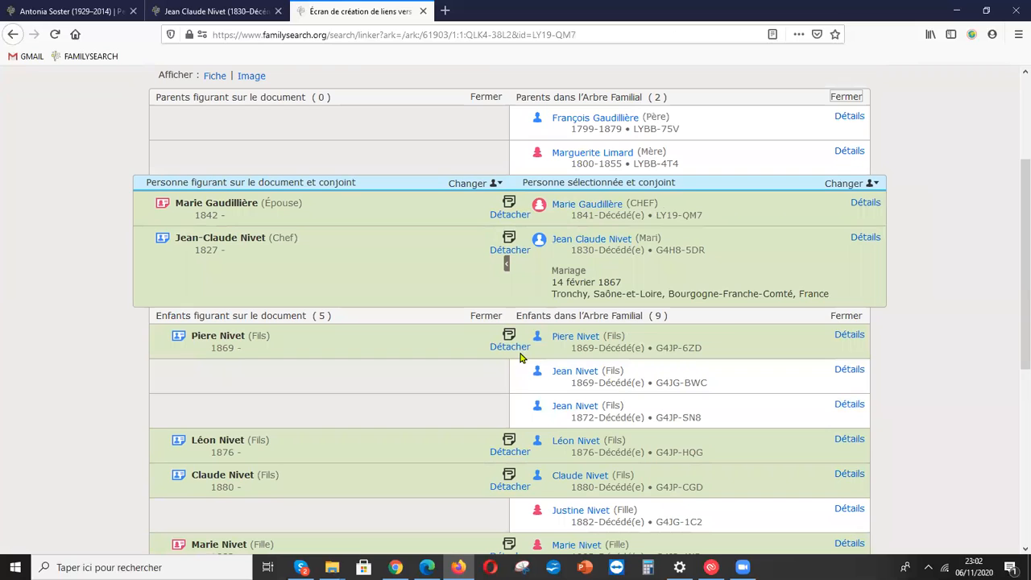
{"action": "left_click", "coordinate": [845, 316]}
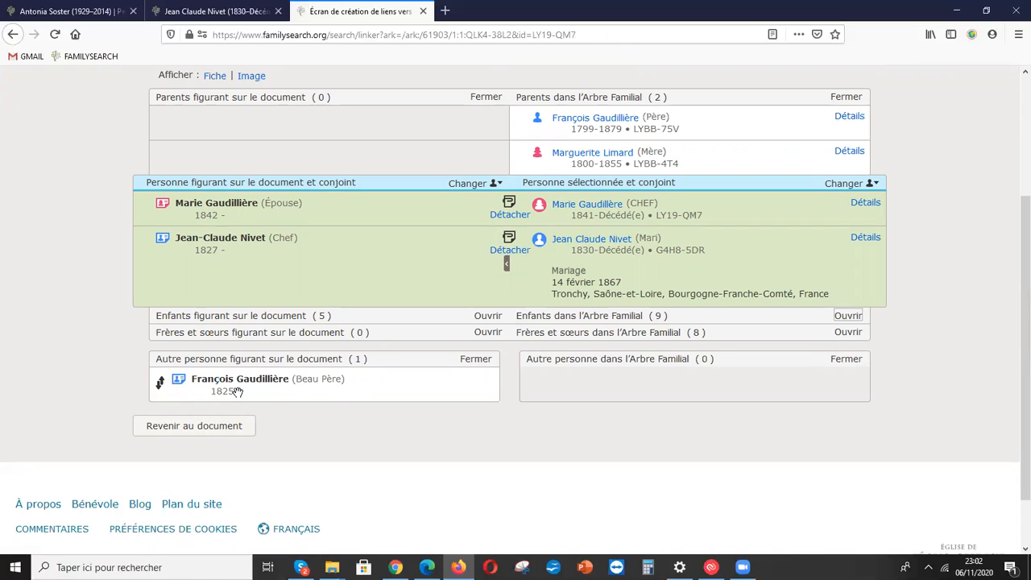
{"action": "left_click_drag", "start_coordinate": [239, 392], "coordinate": [285, 118]}
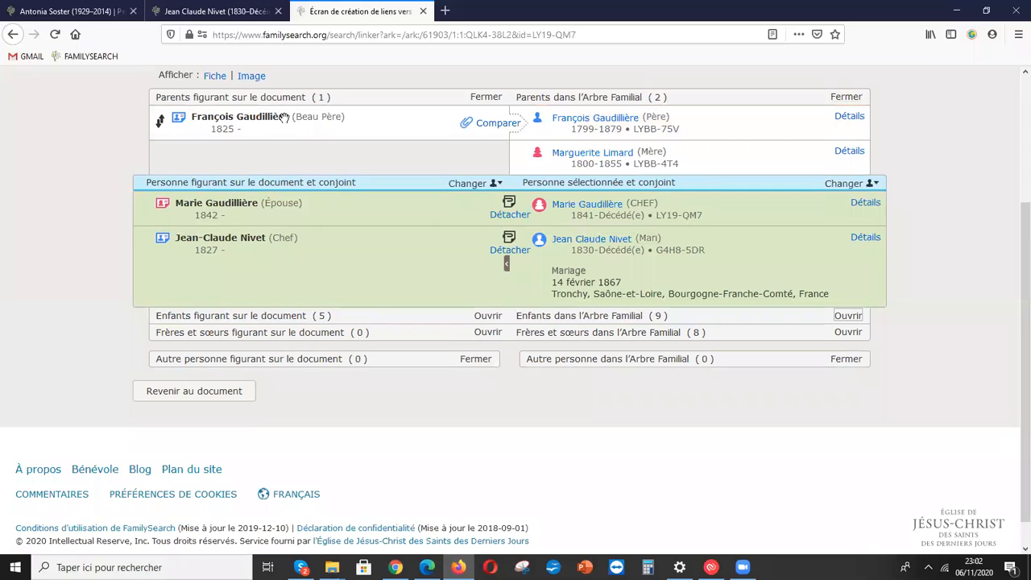
- Add the 1896 residence in Saône-et-Loire, Bourgogne, France to the wife's father and attach the census source to him
{"action": "left_click", "coordinate": [499, 124]}
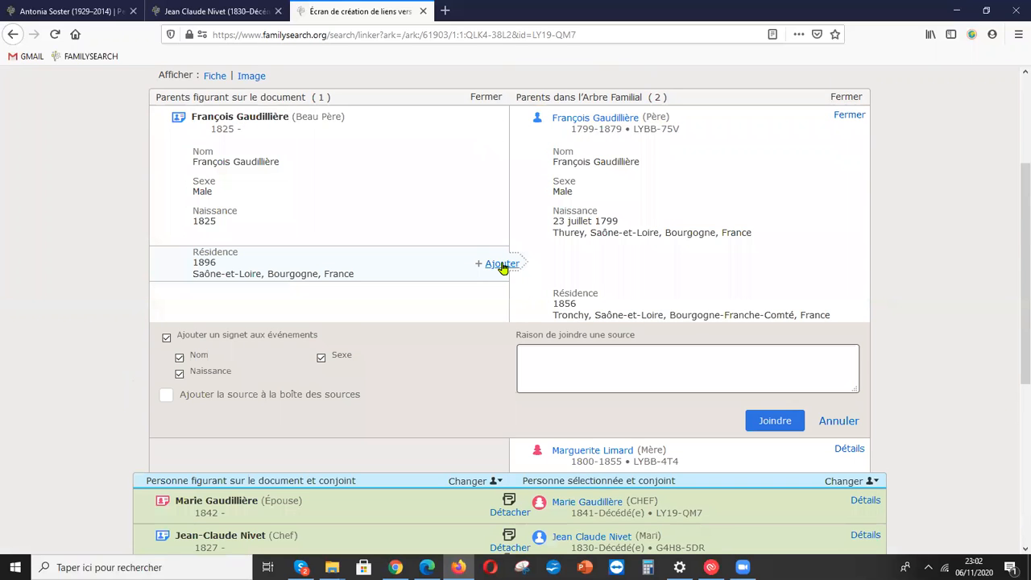
{"action": "left_click", "coordinate": [502, 264]}
{"action": "scroll", "coordinate": [838, 338], "scroll_direction": "down", "scroll_amount": 3}
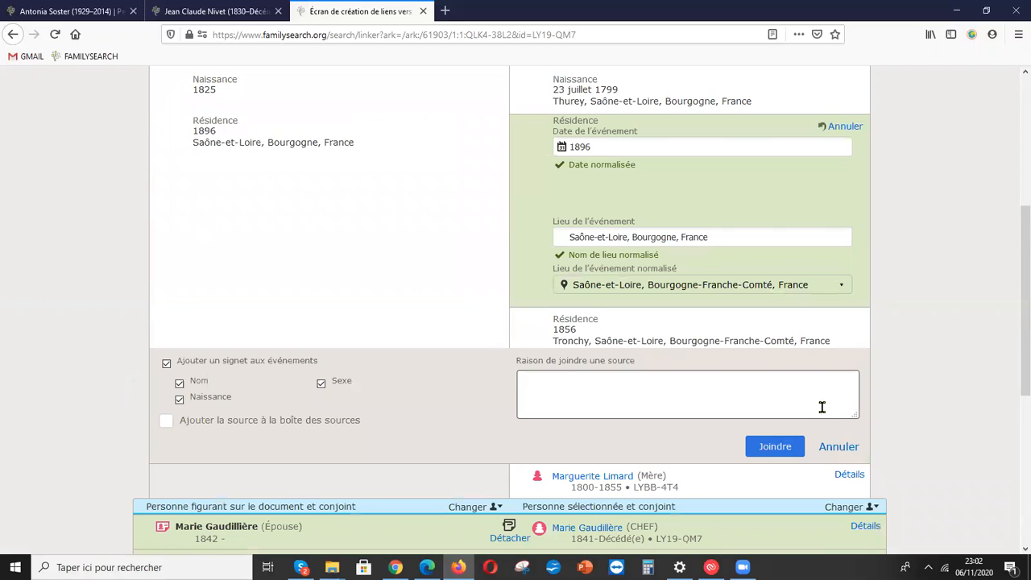
{"action": "left_click", "coordinate": [775, 448]}
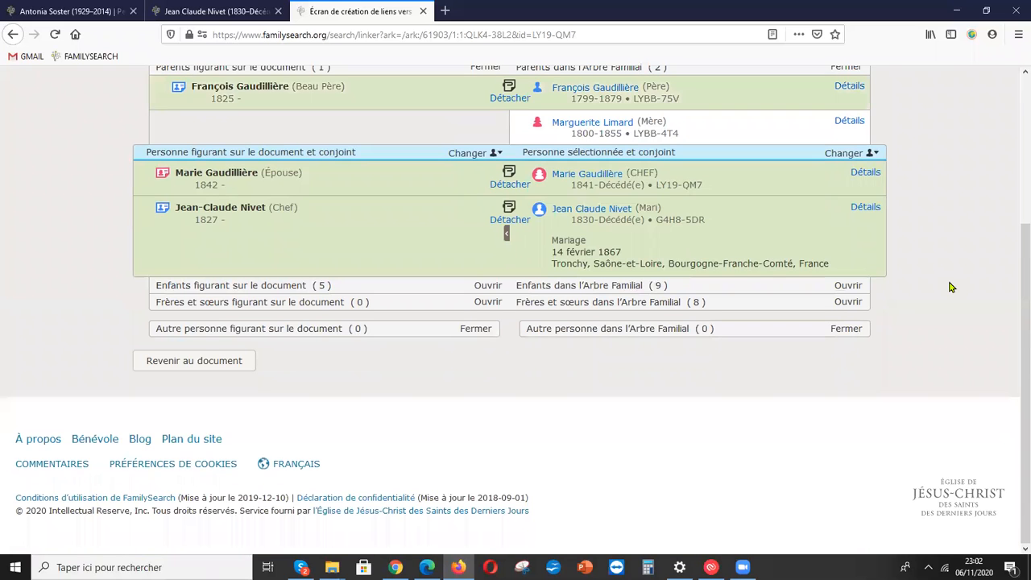
{"action": "scroll", "coordinate": [950, 287], "scroll_direction": "up", "scroll_amount": 3}
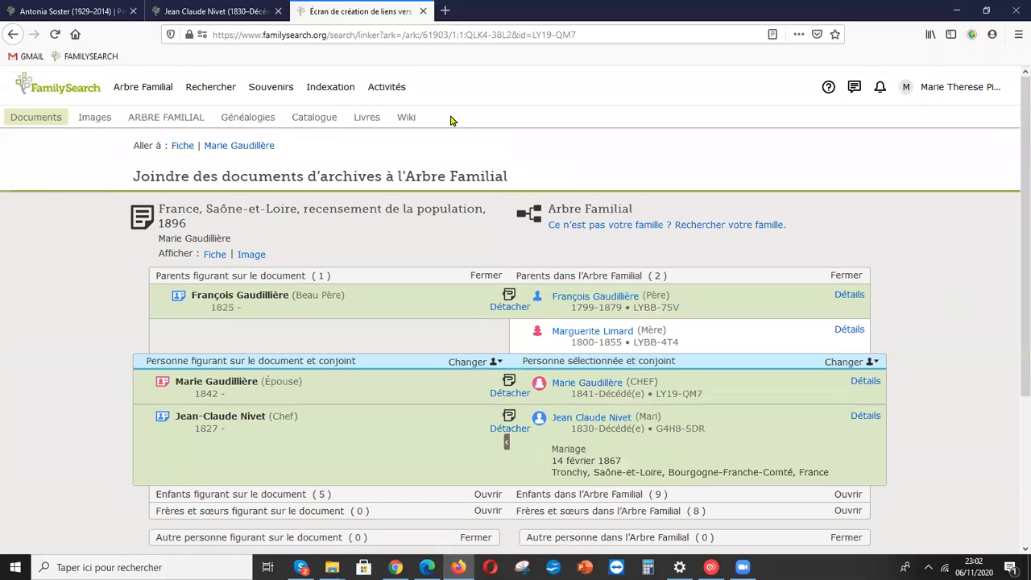
- Close the source linking page and reload the household head's research hints
{"action": "left_click", "coordinate": [423, 11]}
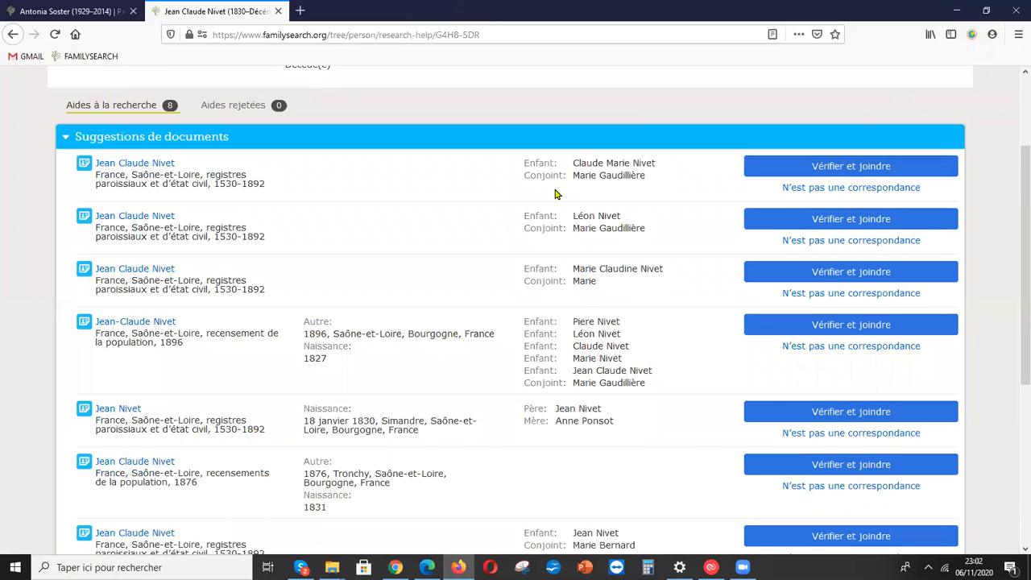
{"action": "scroll", "coordinate": [1014, 325], "scroll_direction": "up", "scroll_amount": 1}
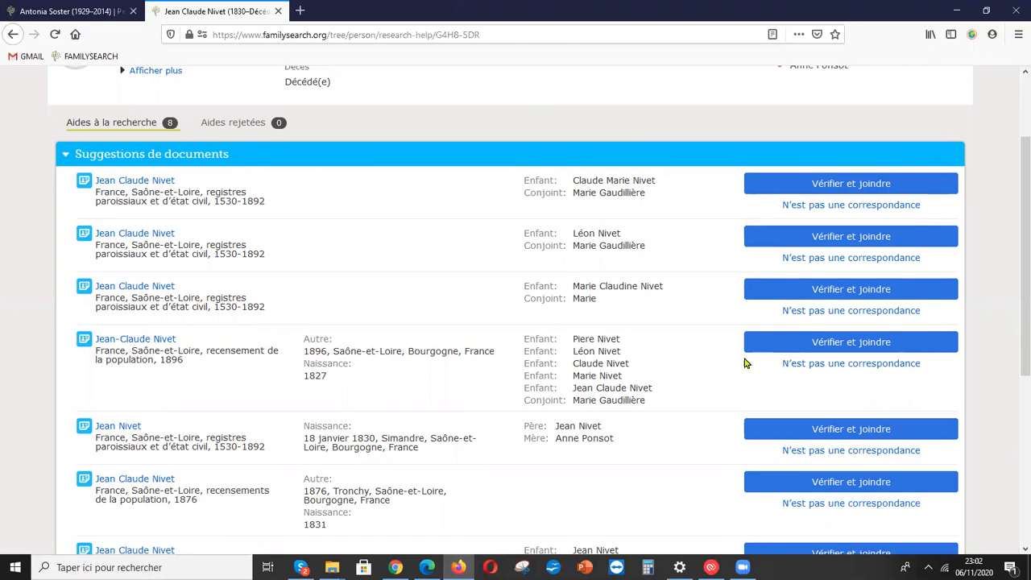
{"action": "left_click", "coordinate": [55, 36]}
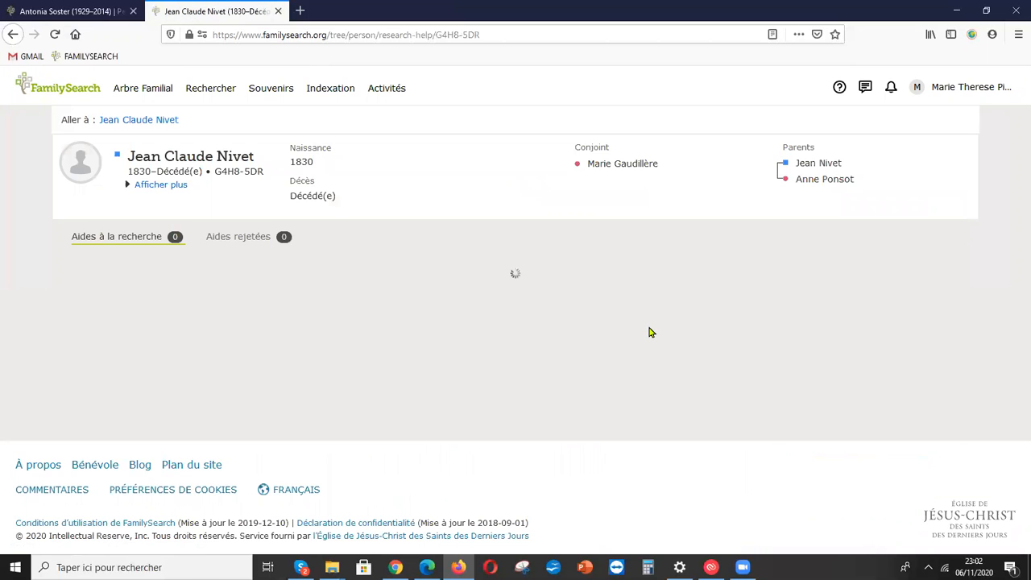
{"action": "scroll", "coordinate": [649, 313], "scroll_direction": "down", "scroll_amount": 3}
{"action": "scroll", "coordinate": [599, 302], "scroll_direction": "up", "scroll_amount": 3}
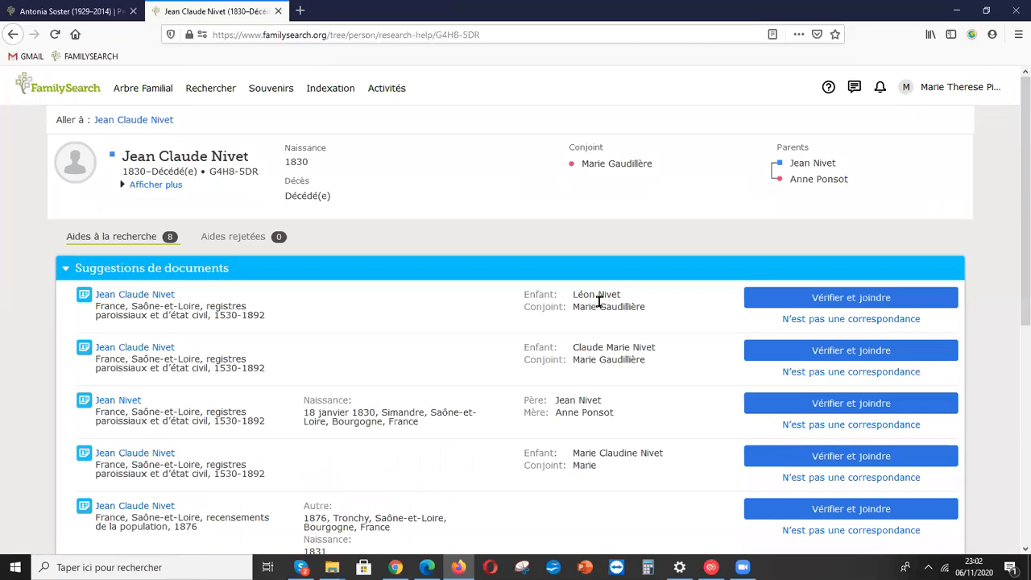
- Open the household head's person page and review his residence details and family members, including all the children
{"action": "left_click", "coordinate": [135, 121]}
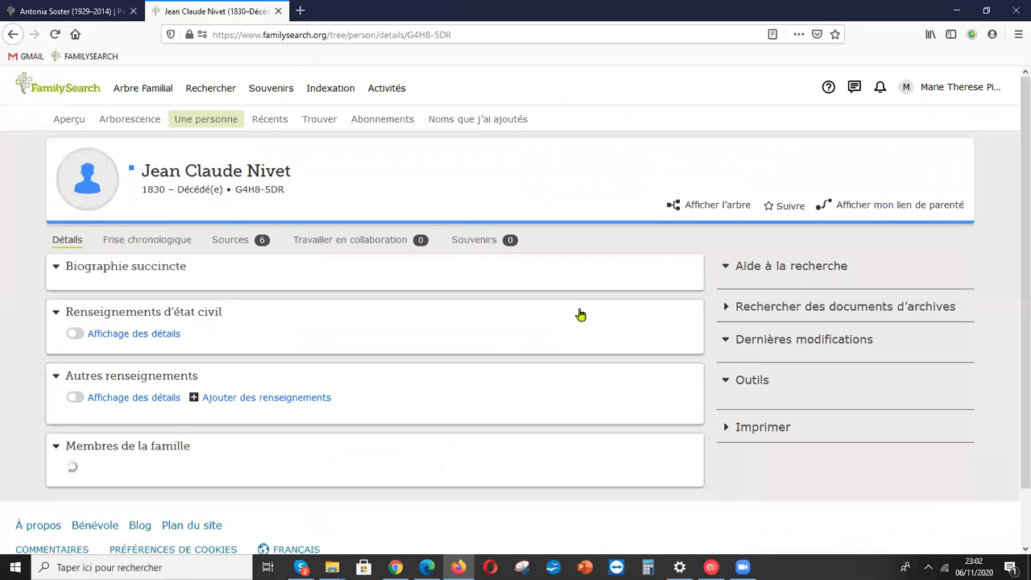
{"action": "scroll", "coordinate": [581, 315], "scroll_direction": "down", "scroll_amount": 5}
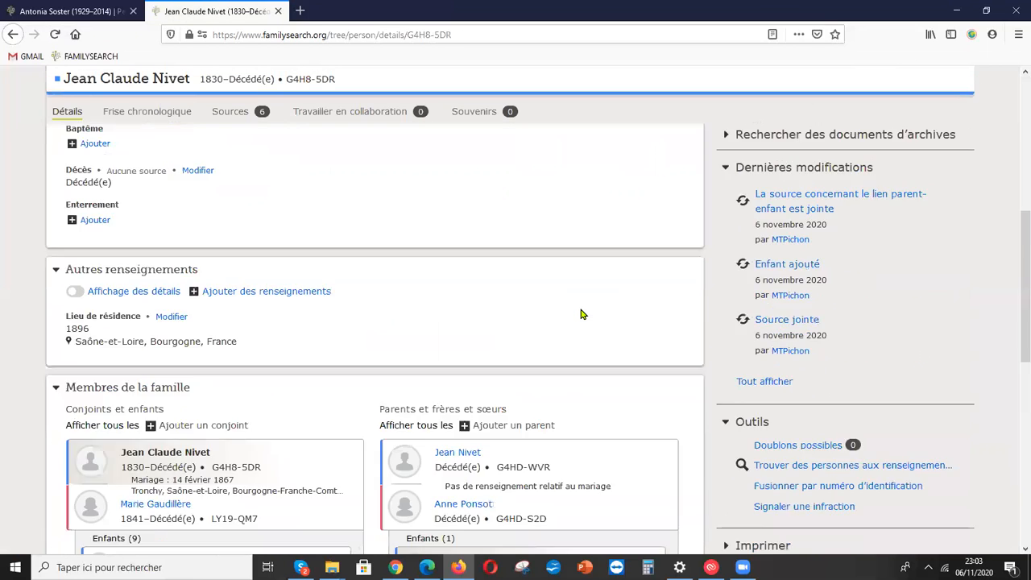
{"action": "scroll", "coordinate": [584, 314], "scroll_direction": "down", "scroll_amount": 4}
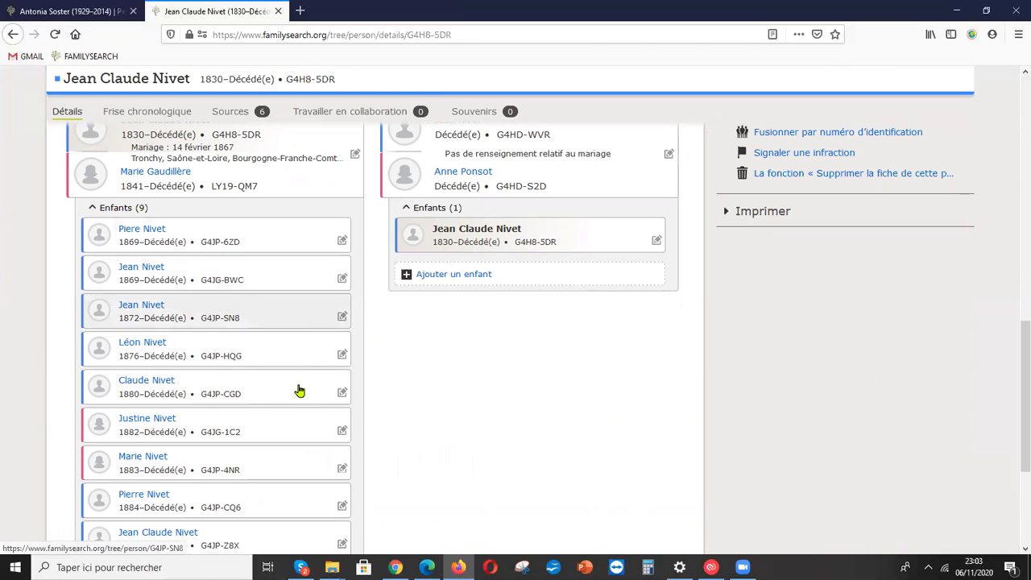
{"action": "scroll", "coordinate": [422, 419], "scroll_direction": "down", "scroll_amount": 3}
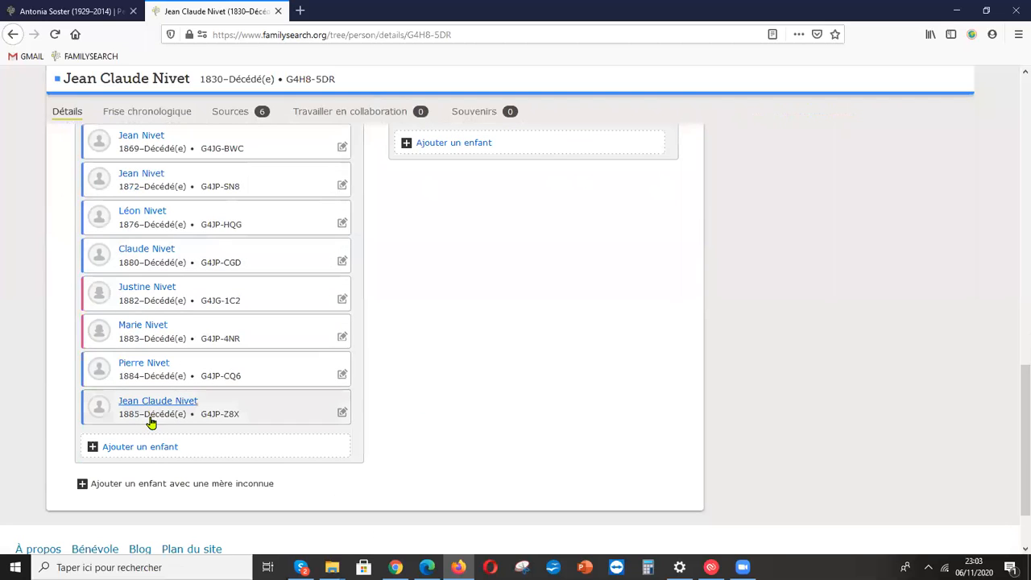
{"action": "scroll", "coordinate": [552, 380], "scroll_direction": "up", "scroll_amount": 10}
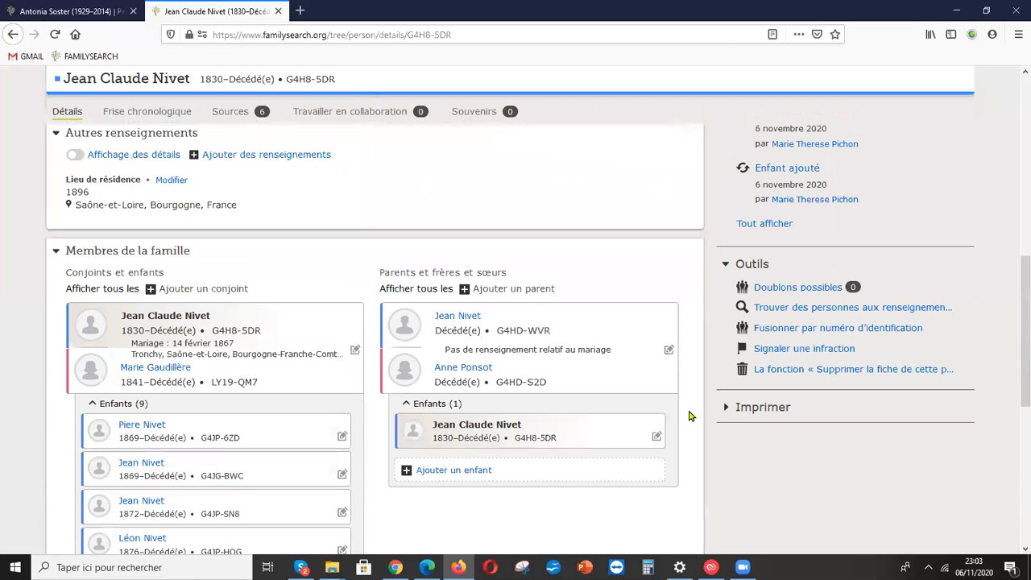
{"action": "scroll", "coordinate": [569, 355], "scroll_direction": "up", "scroll_amount": 3}
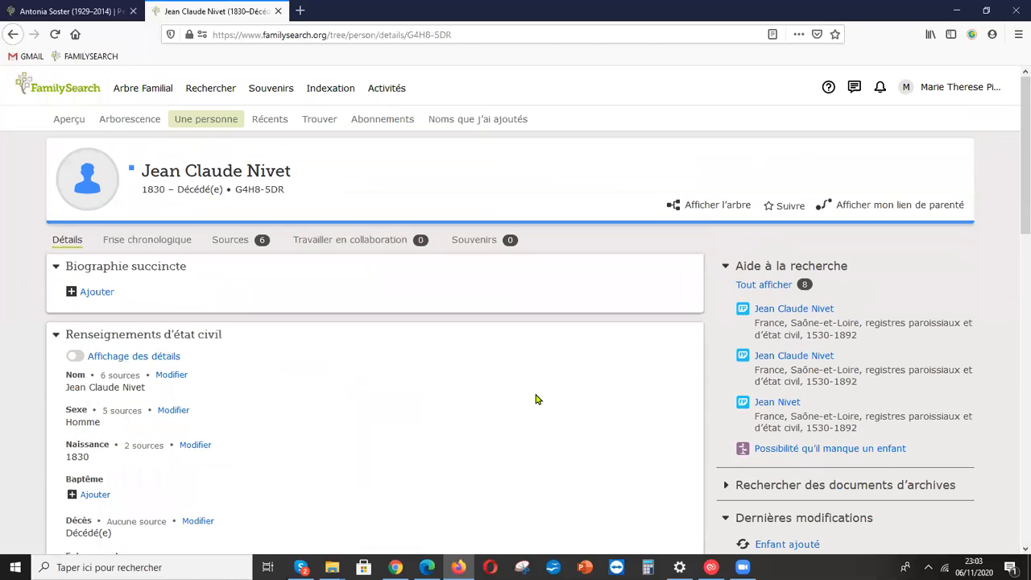